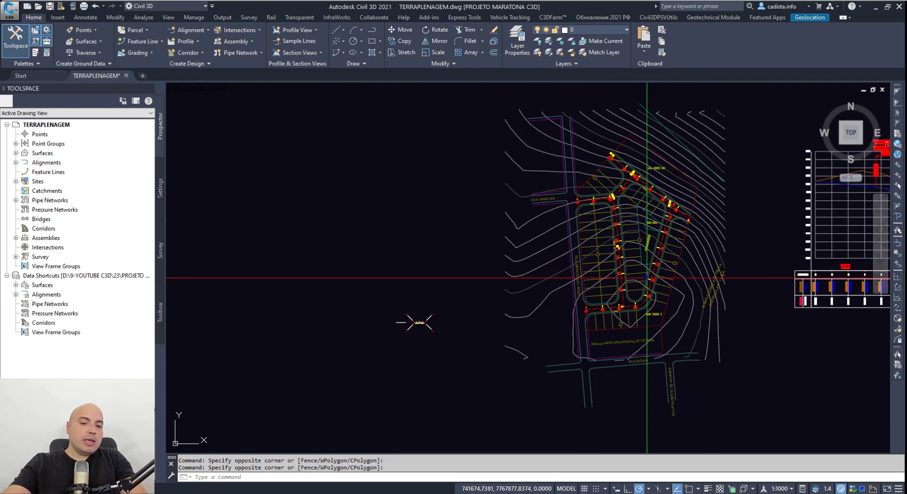
Examine the typical section assembly and the Rua A alignment around its junction with the side street.
scroll(492, 284, up, 10)
key(Escape)
key(Escape)
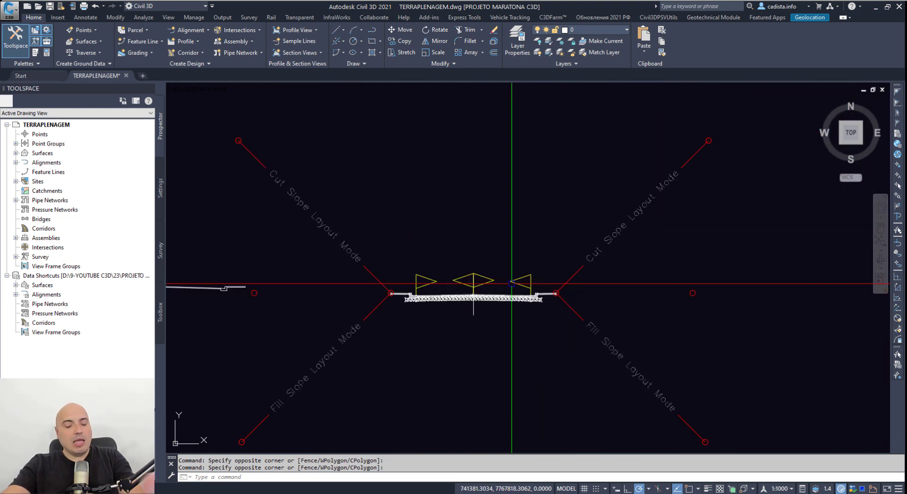
scroll(512, 284, up, 4)
scroll(382, 310, down, 6)
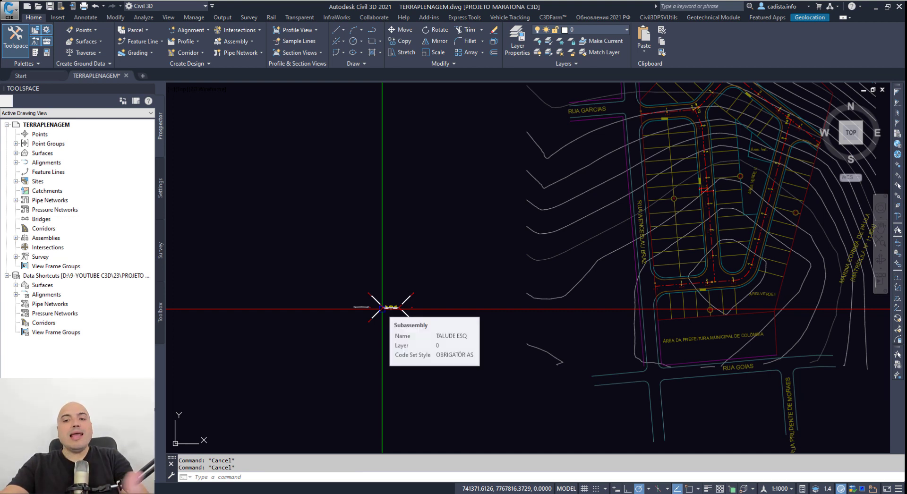
middle_drag(674, 275, 416, 365)
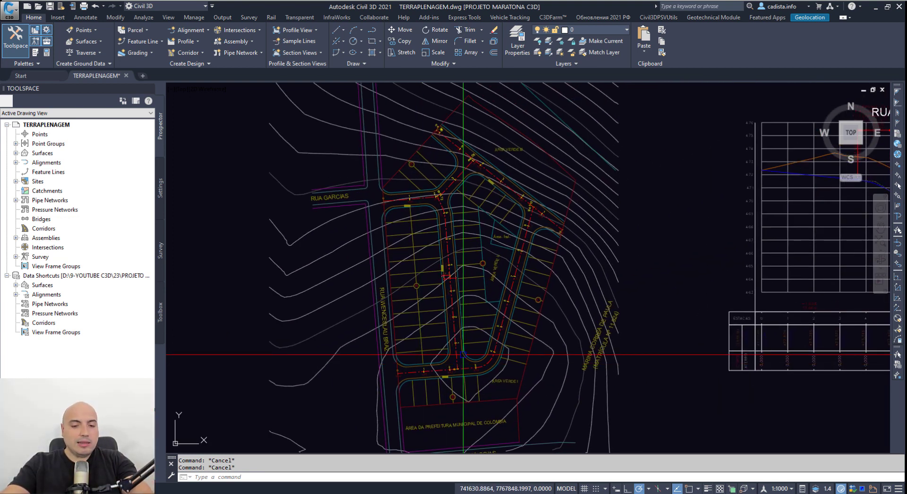
scroll(461, 370, up, 5)
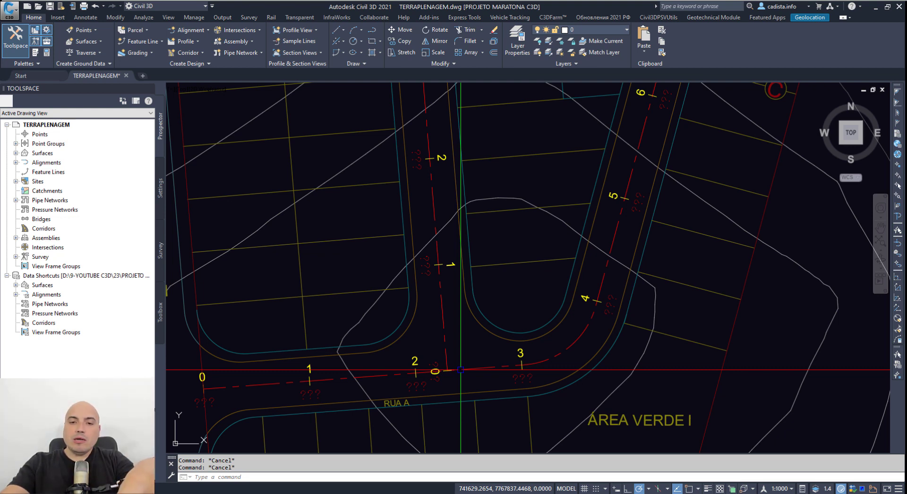
scroll(418, 360, down, 3)
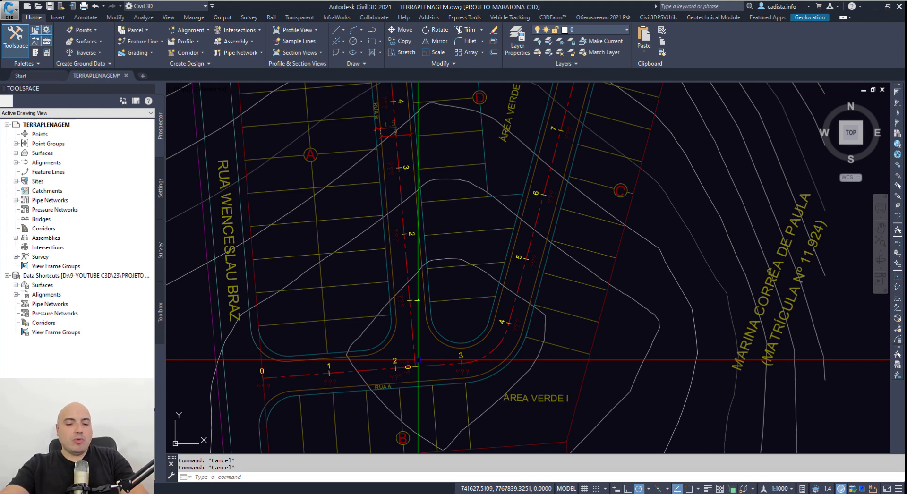
scroll(417, 360, up, 4)
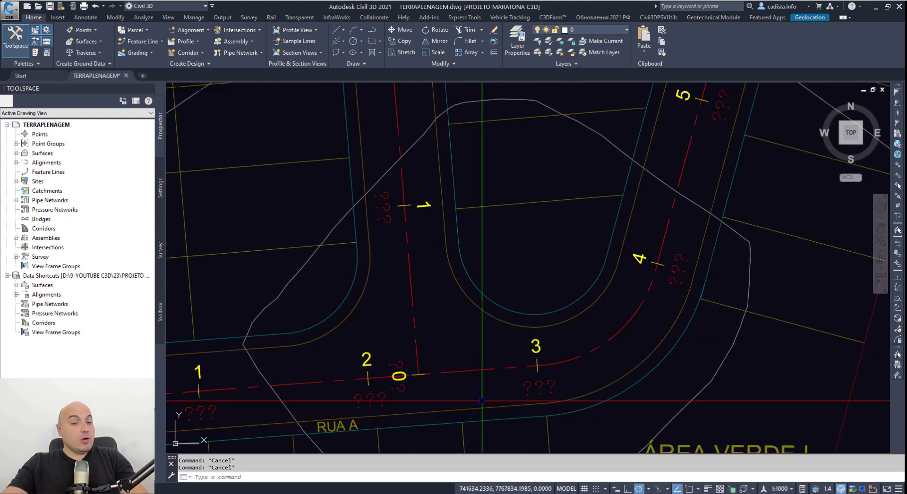
mouse_move(482, 401)
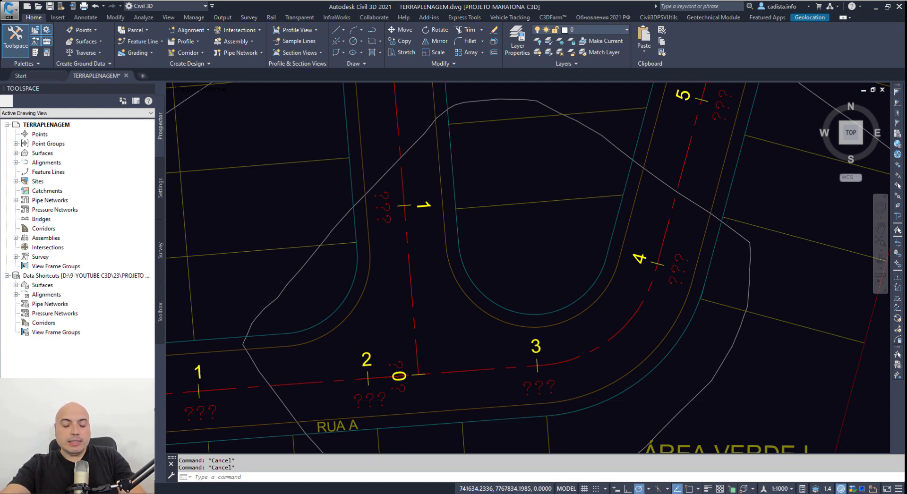
scroll(482, 401, down, 4)
scroll(482, 400, up, 4)
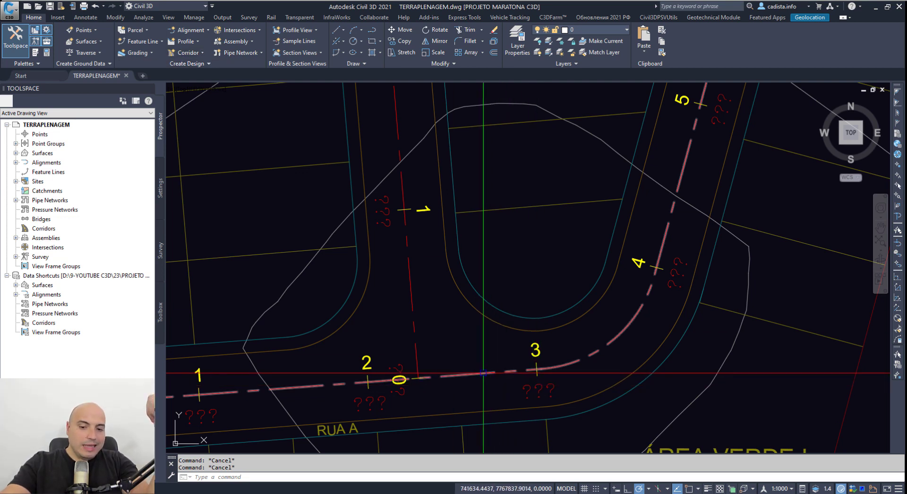
click(475, 385)
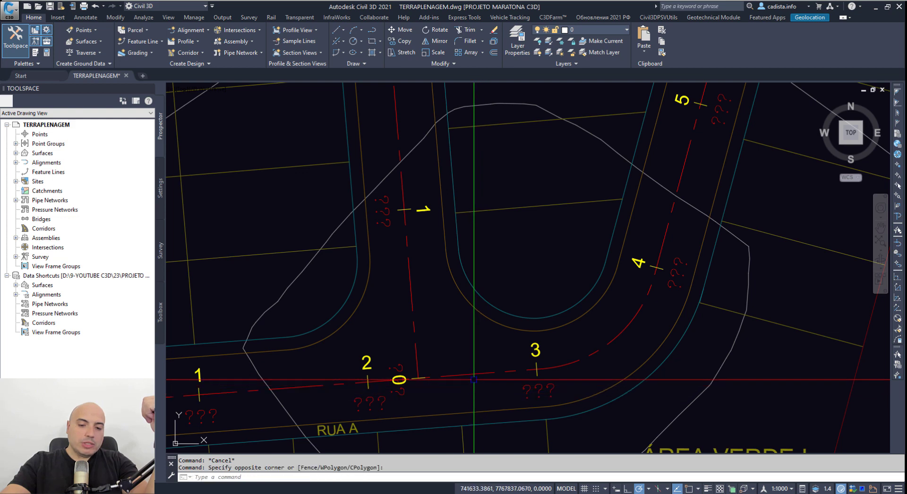
click(472, 373)
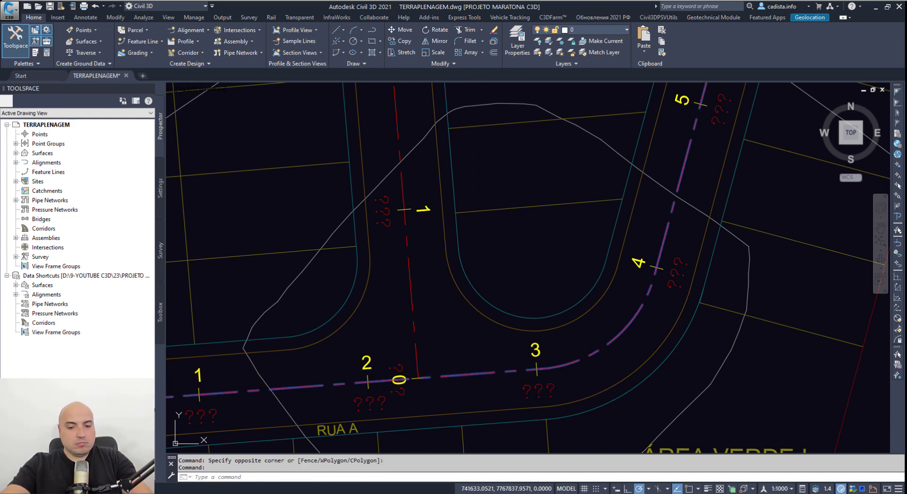
key(Escape)
key(Escape)
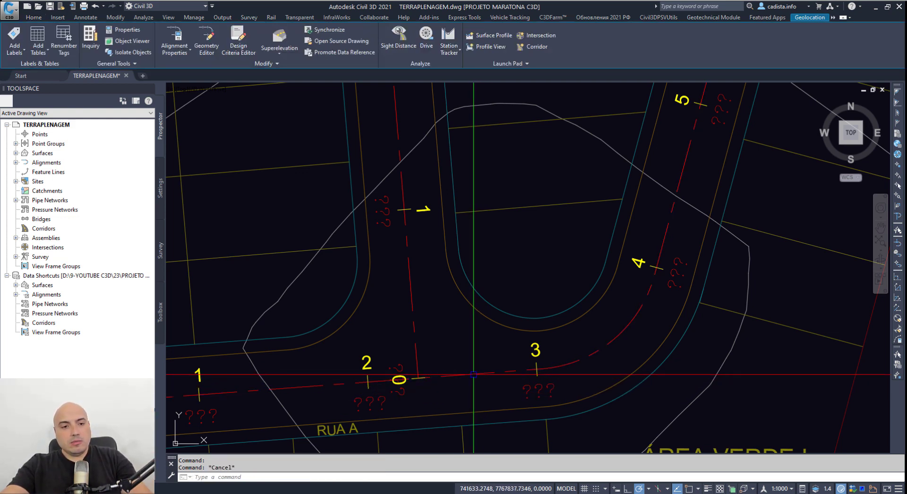
Start creating a corridor and name it RUA A.
click(189, 53)
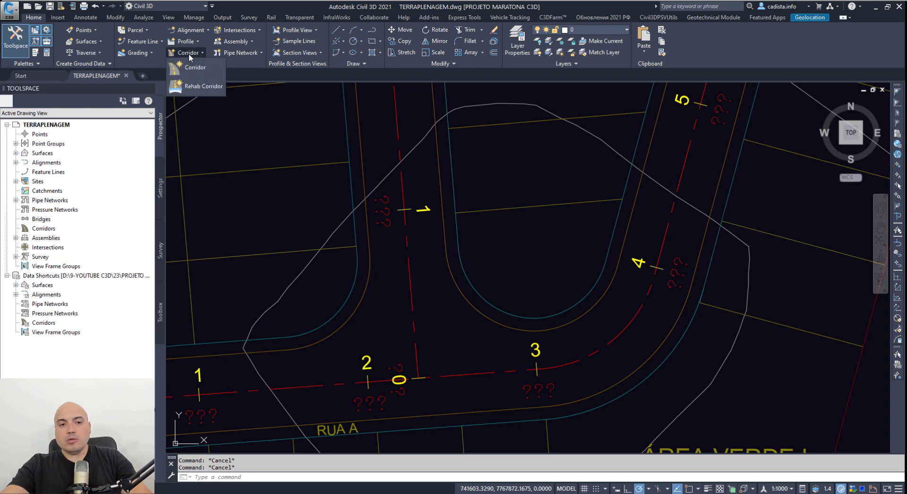
click(189, 81)
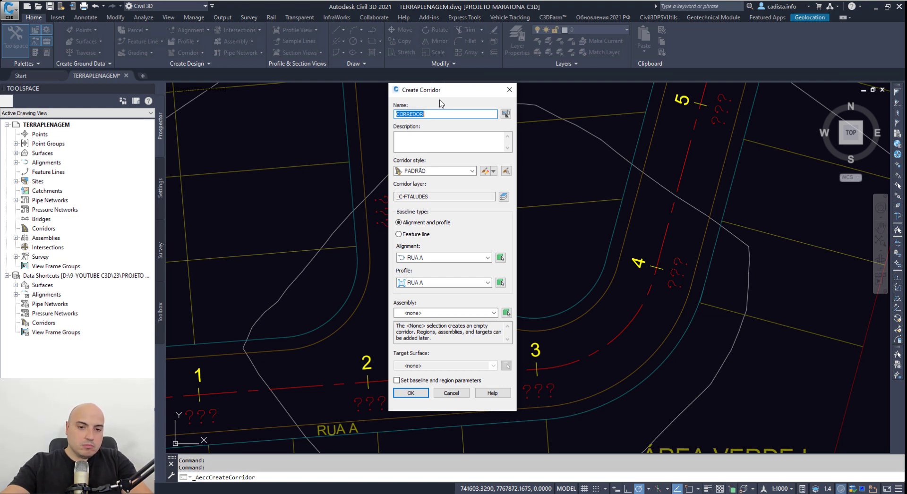
text(RUA A)
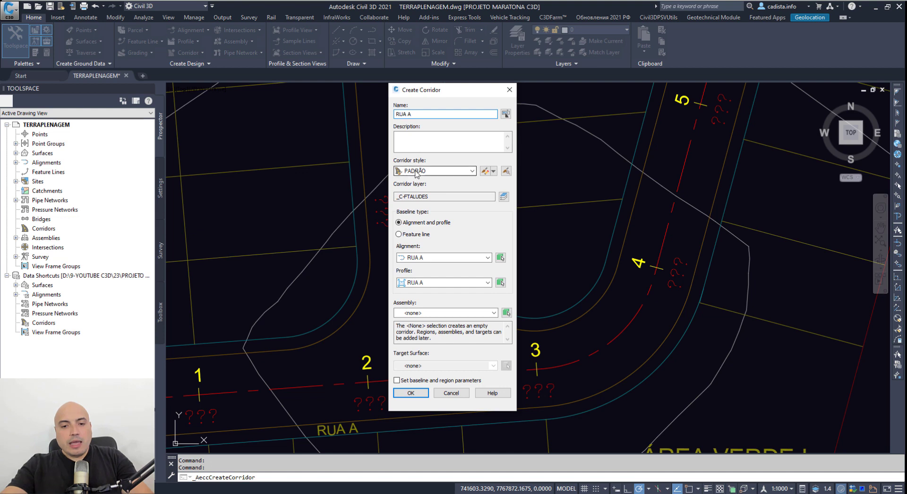
Review the available corridor styles and the display components of the PADRÃO style without changing them.
click(437, 171)
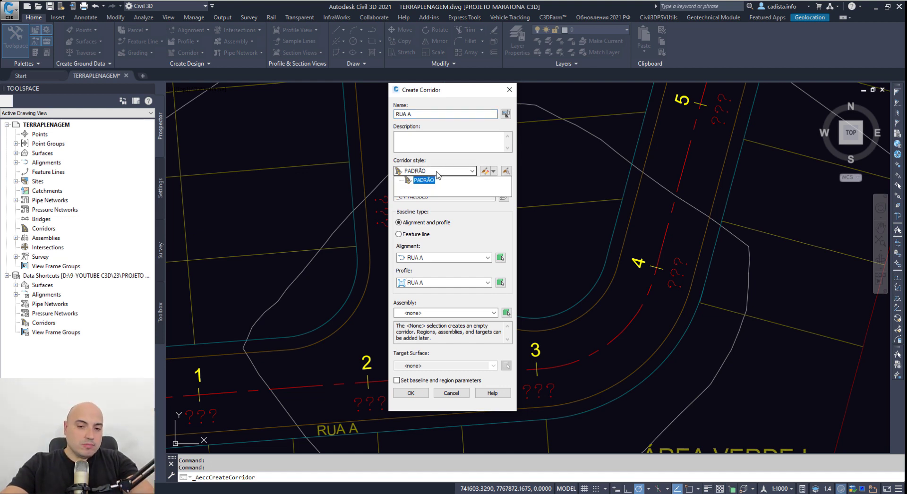
click(437, 171)
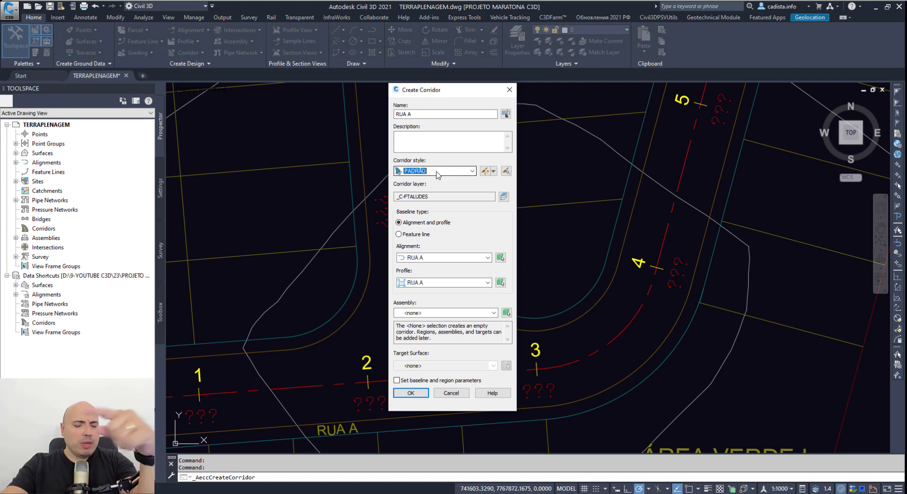
click(486, 171)
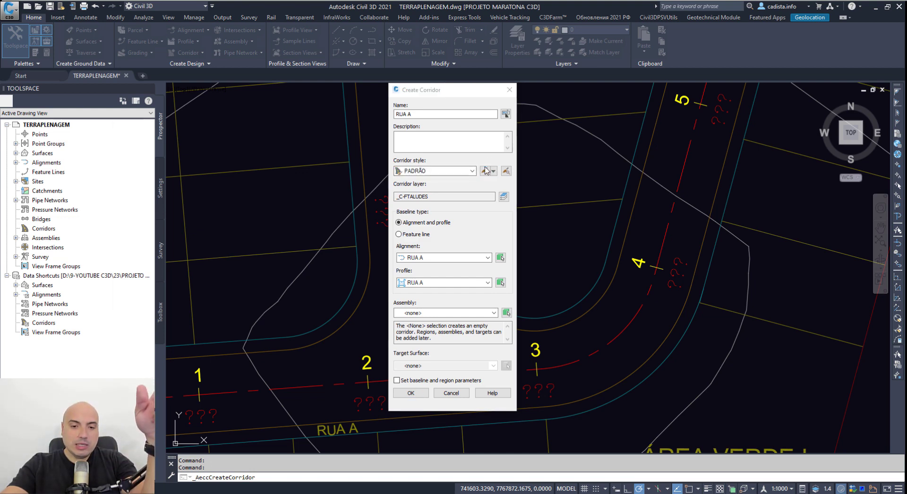
click(162, 132)
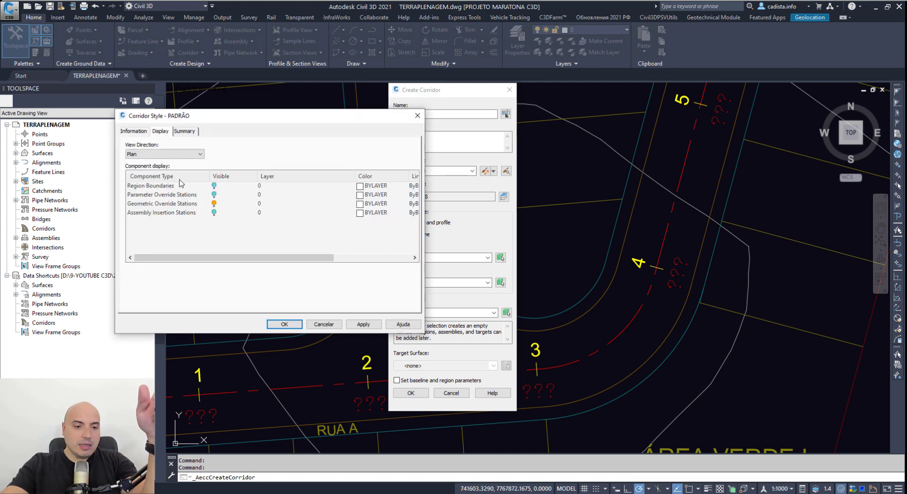
click(325, 324)
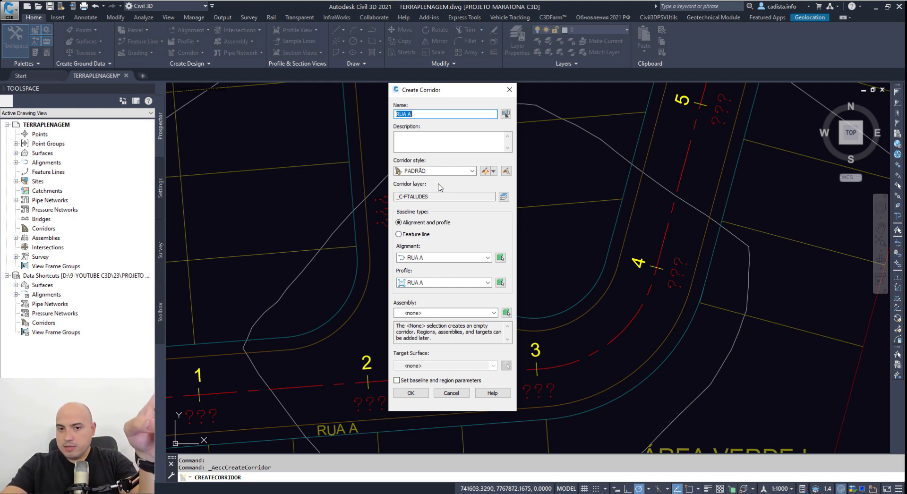
Base the corridor on an alignment and profile, using the RUA A alignment and the RUA A design profile.
click(445, 197)
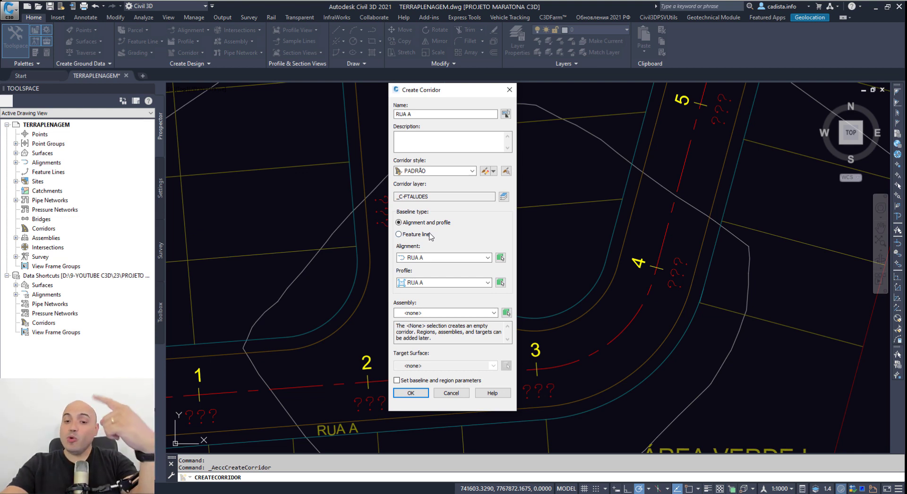
click(423, 236)
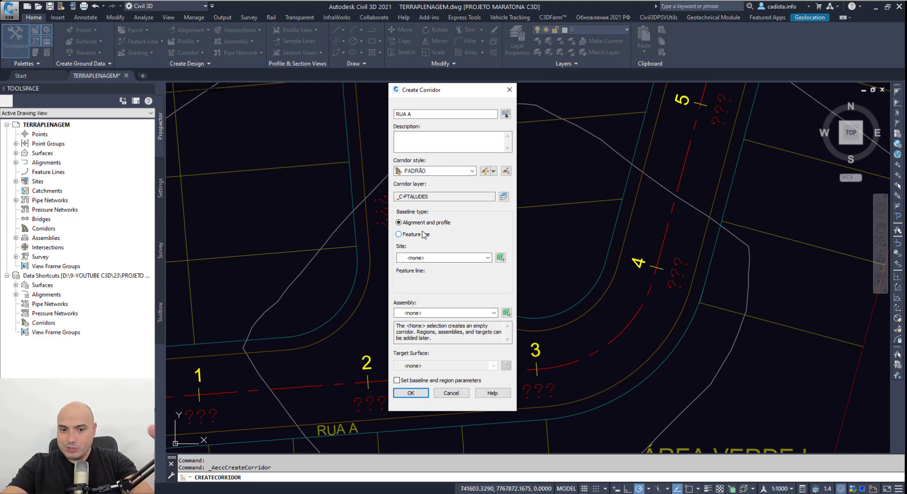
click(422, 224)
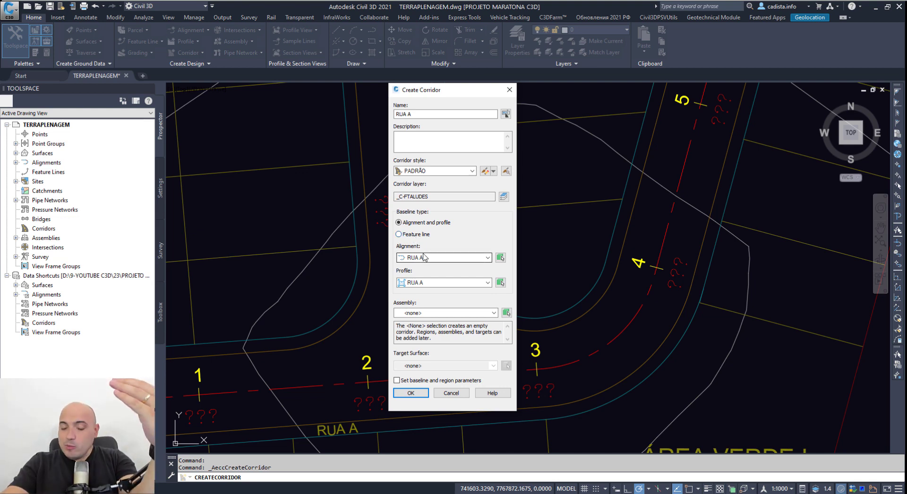
click(424, 257)
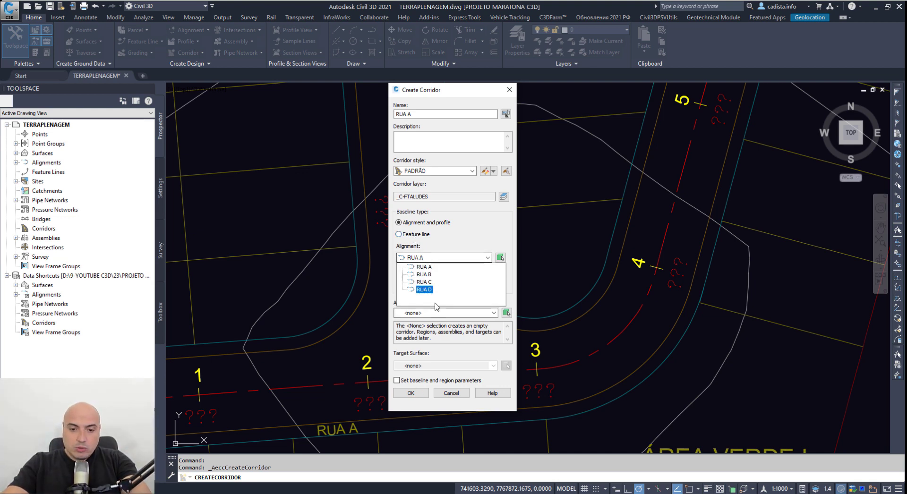
click(437, 257)
click(434, 282)
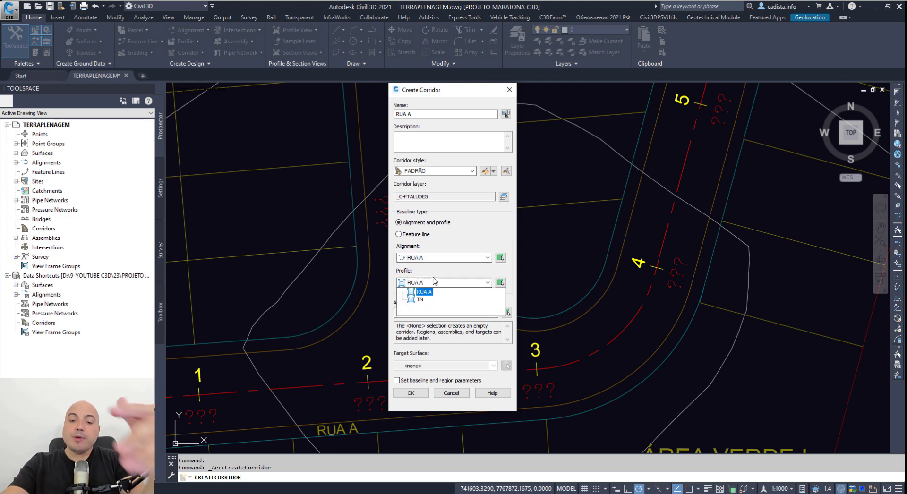
click(434, 281)
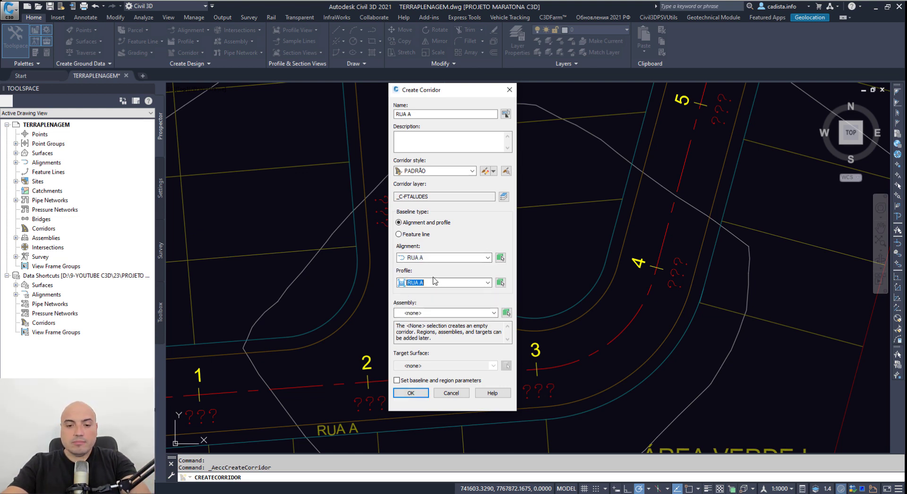
click(433, 282)
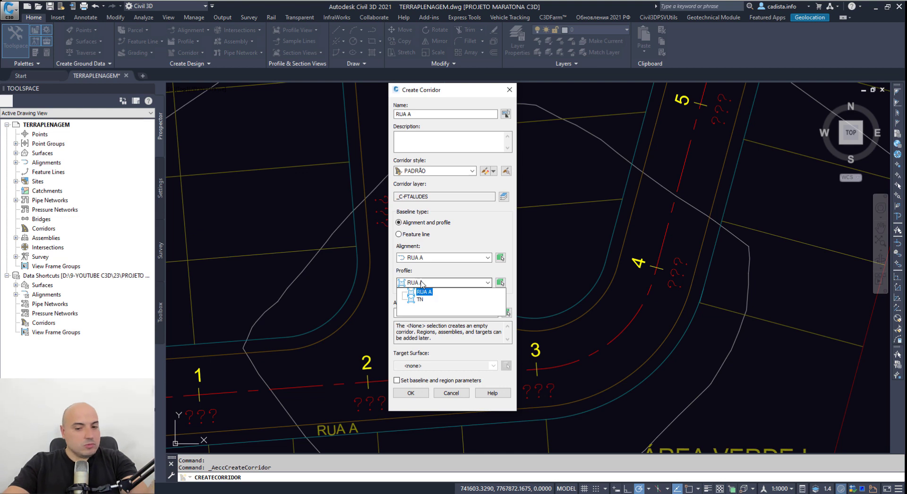
click(424, 282)
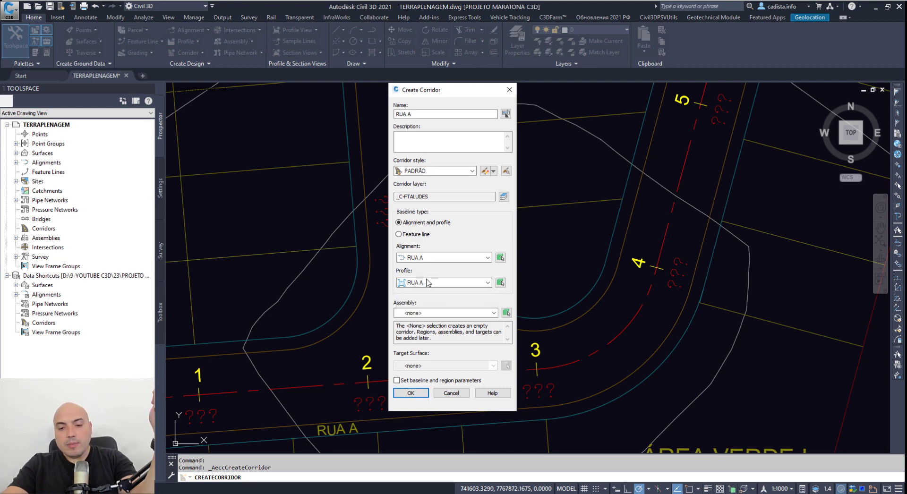
Assign the SEÇÃO PADRÃO assembly and accept the corridor definition with the option to set baseline and region parameters enabled.
click(432, 313)
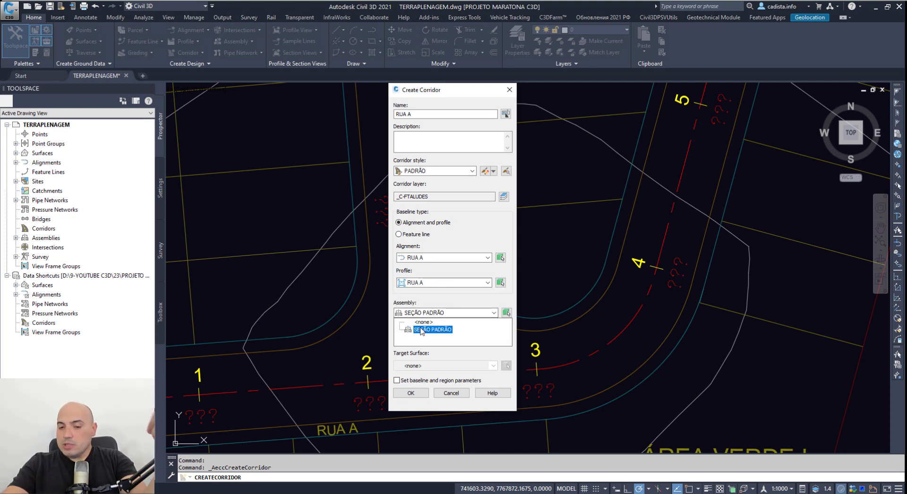
click(422, 330)
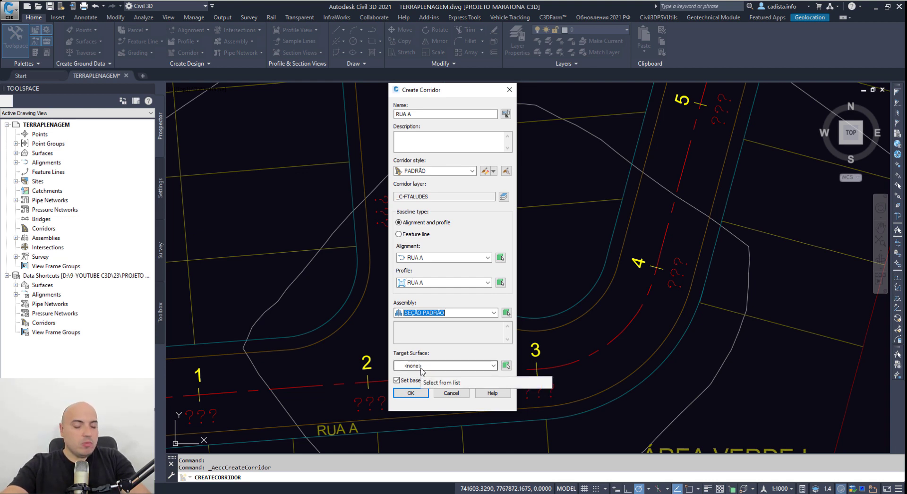
click(397, 381)
click(397, 381)
click(409, 393)
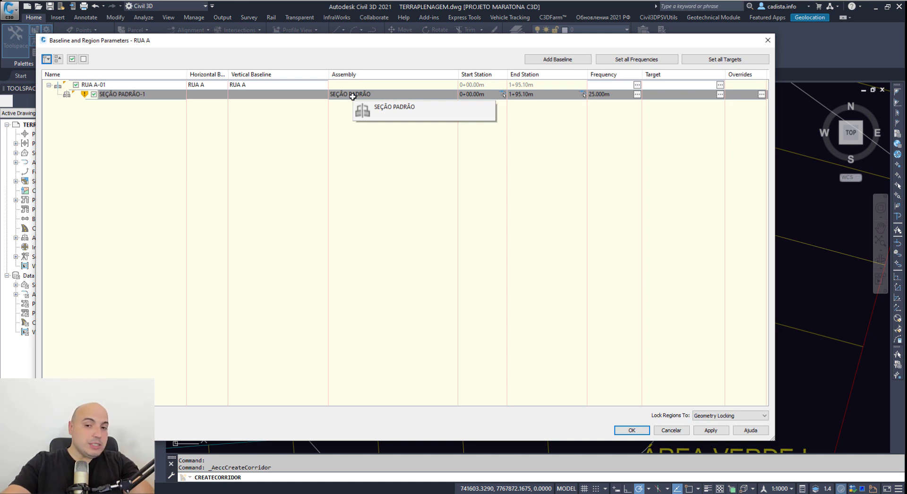
Check the start and end stations of the SEÇÃO PADRÃO region in the baseline parameters.
click(487, 96)
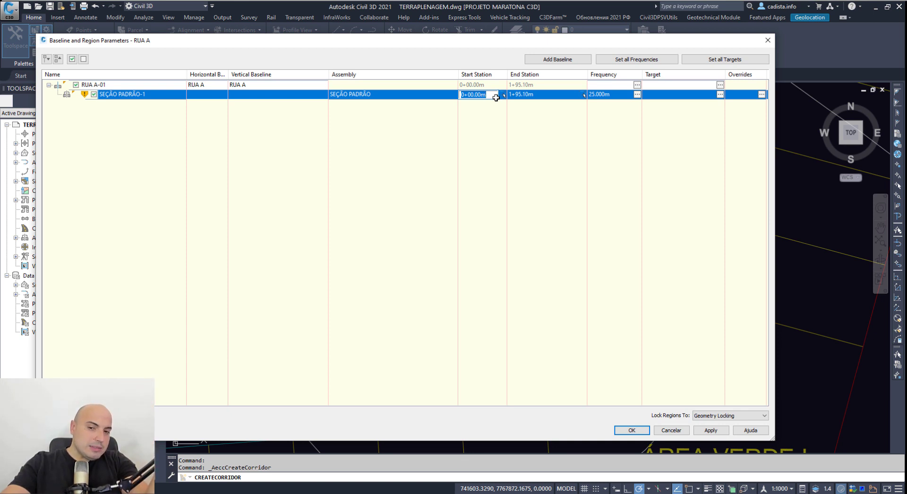
click(559, 94)
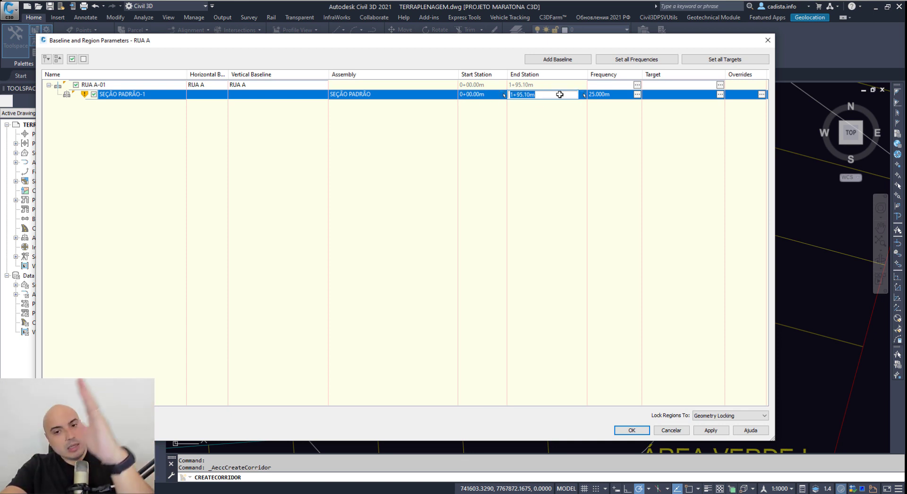
click(554, 130)
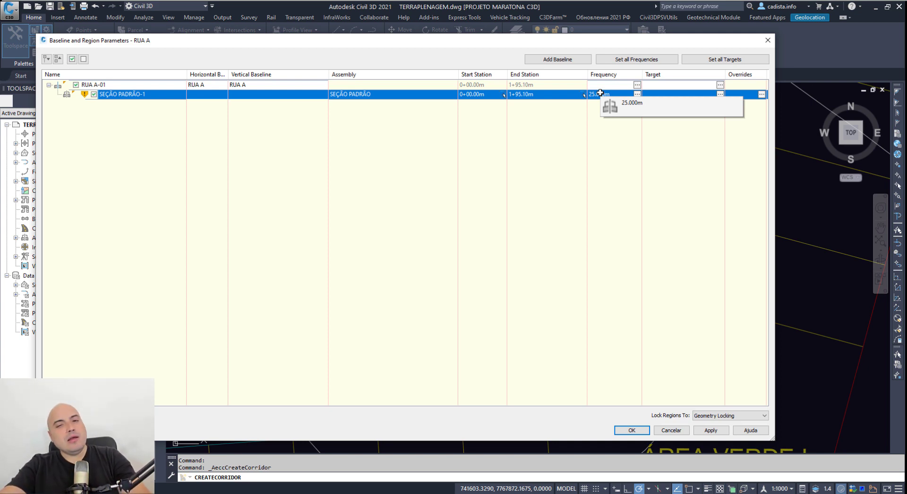
Set the SEÇÃO PADRÃO region's assembly frequency to 5 m along tangents, for the curve increment and along spirals.
click(637, 94)
click(407, 110)
text(5)
key(Return)
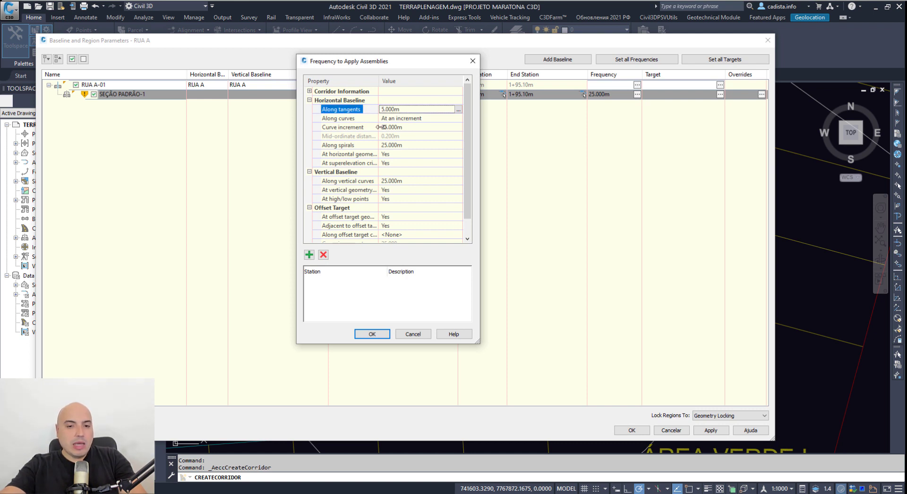
click(405, 129)
text(5)
key(Return)
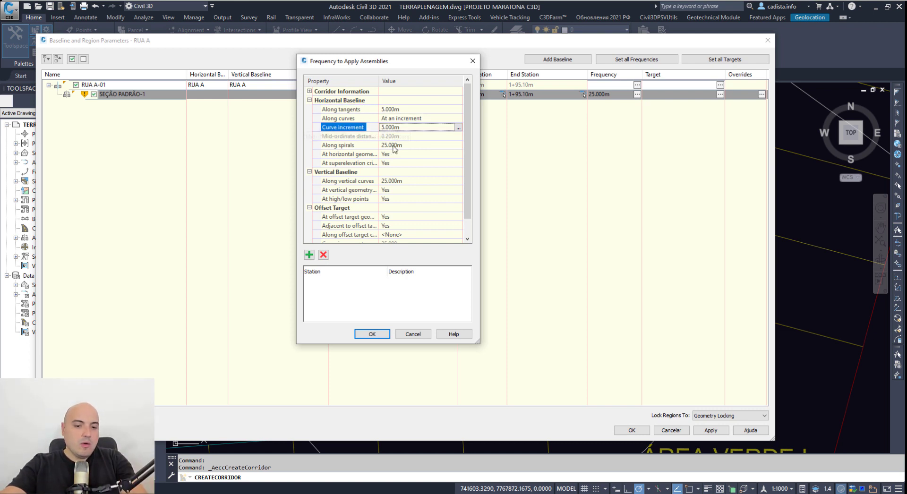
click(395, 146)
text(5)
key(Return)
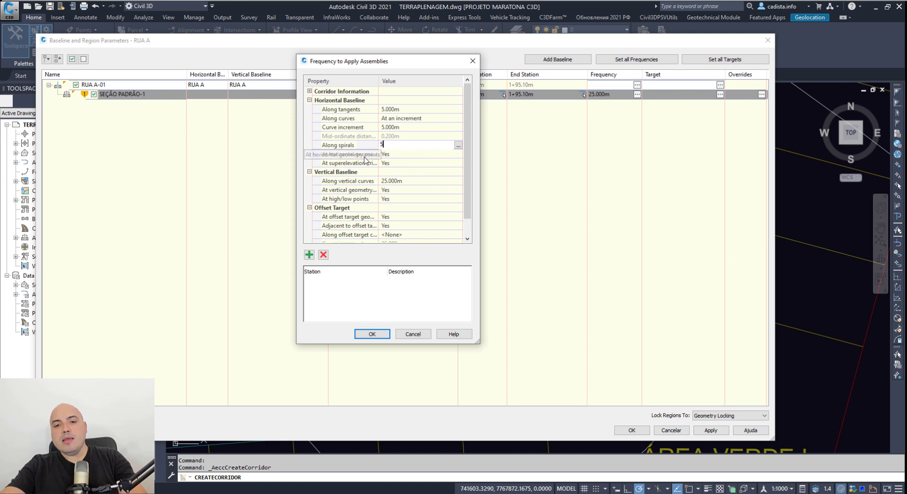
click(374, 190)
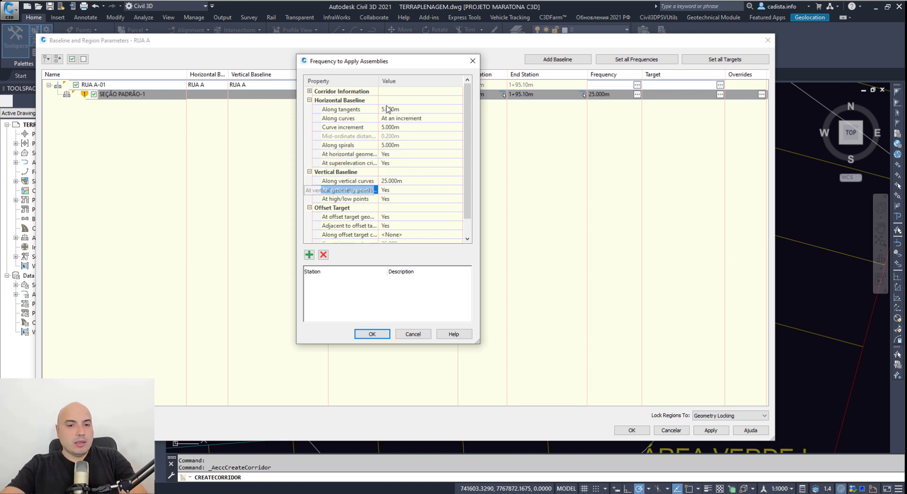
Set the assembly frequency along vertical curves to 5 m.
drag(381, 81, 401, 81)
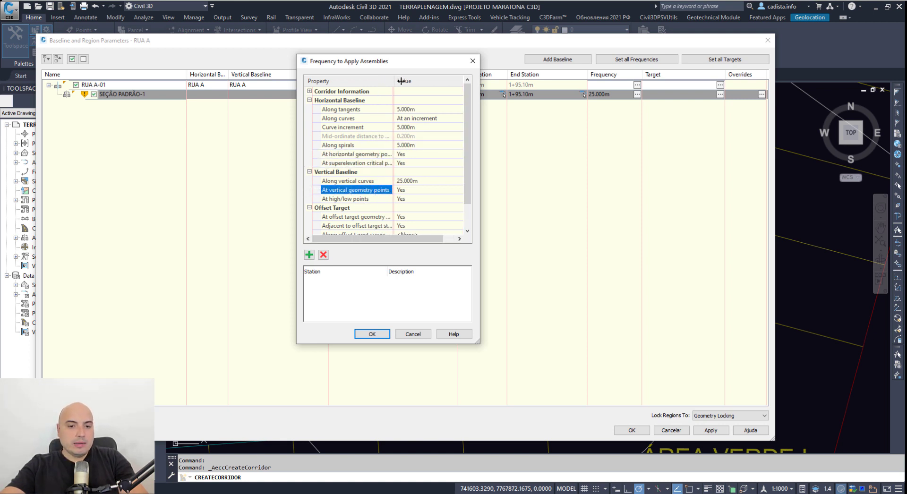
click(348, 208)
click(356, 199)
click(357, 156)
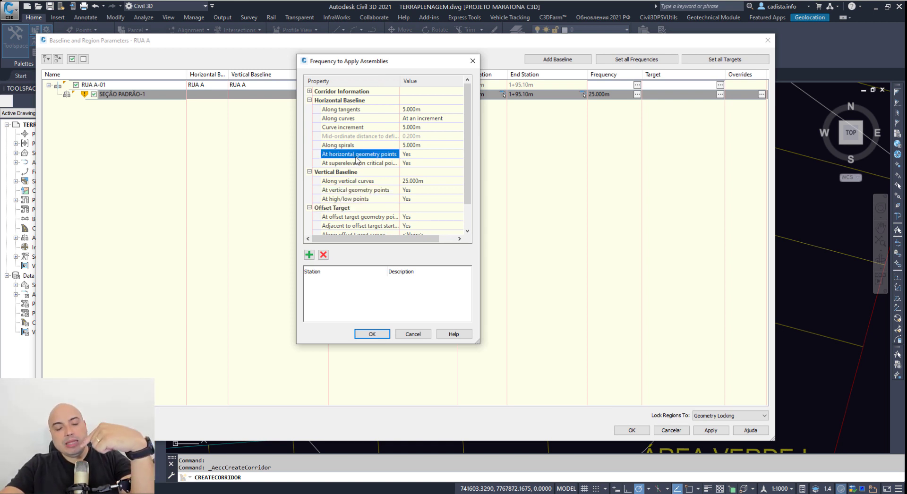
click(362, 164)
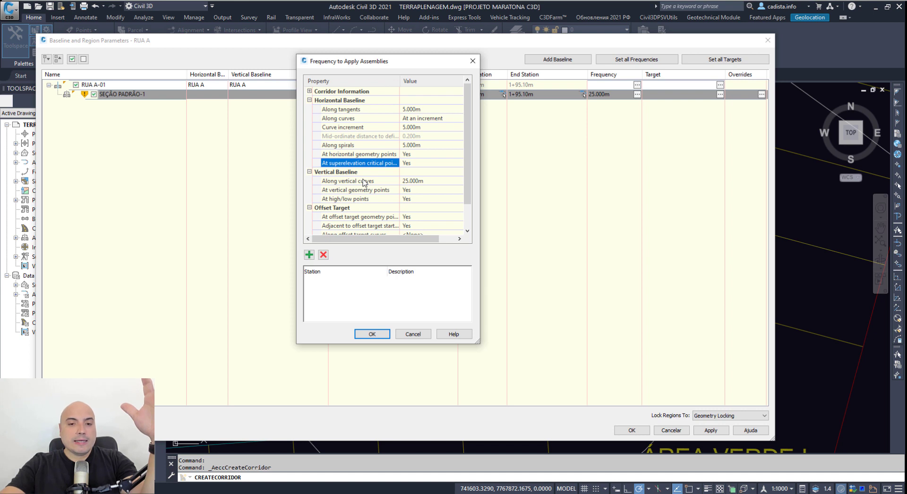
click(363, 184)
text(5)
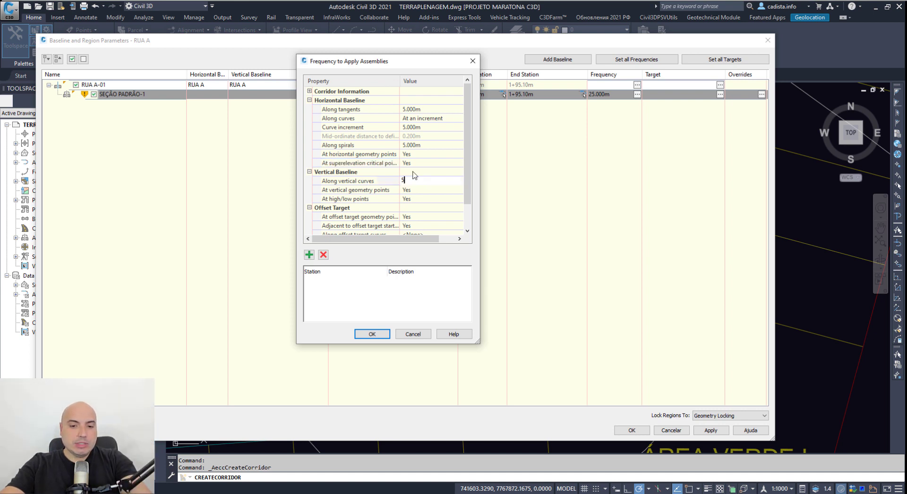
click(360, 185)
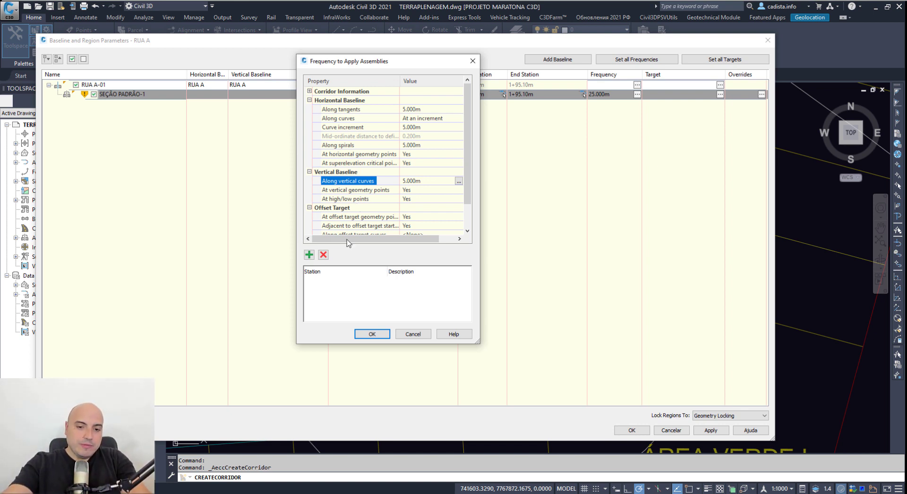
Accept the frequency and region settings to build the corridor, and dismiss the event list.
click(373, 334)
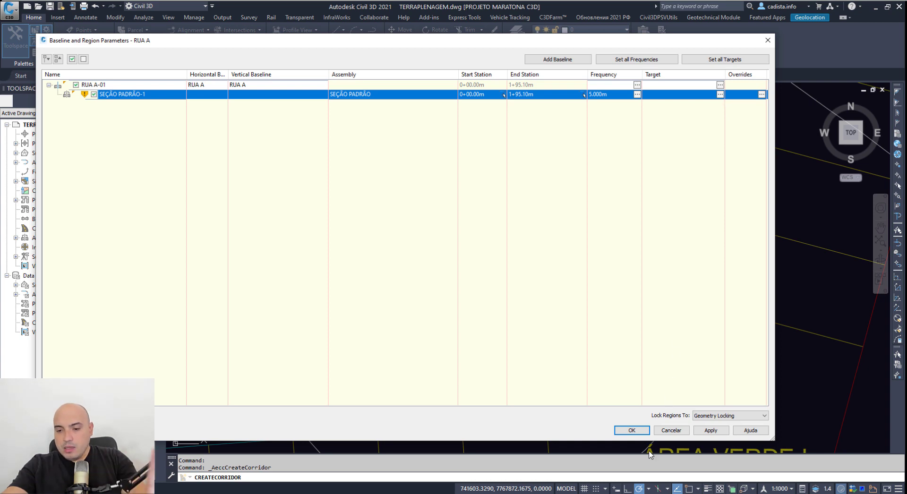
click(645, 431)
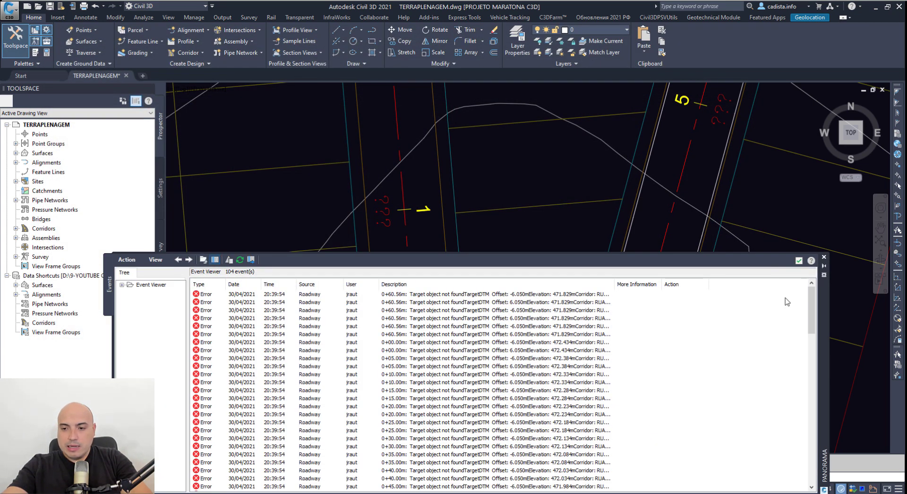
click(824, 257)
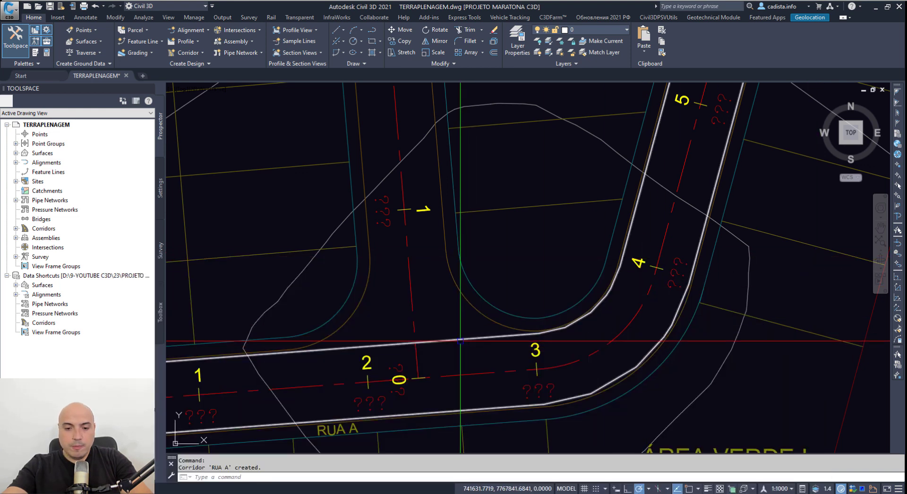
click(463, 338)
text(MO)
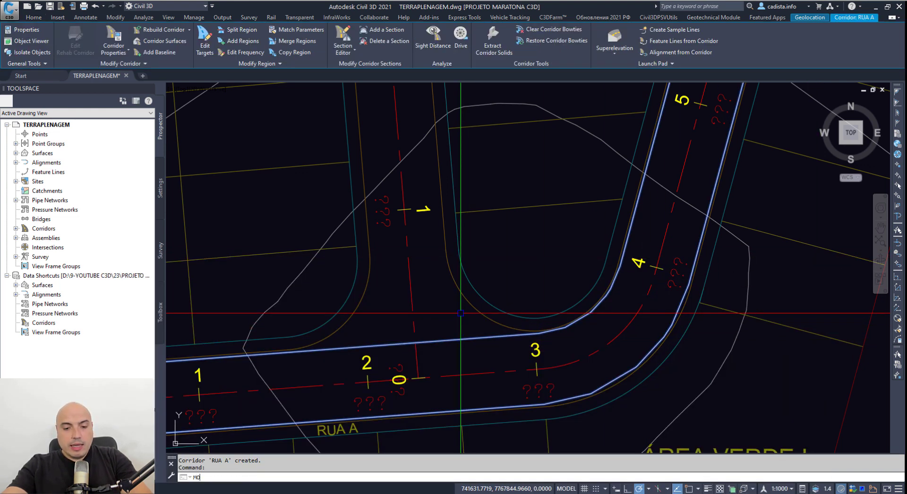
key(Escape)
Show the object properties of the RUA A corridor and set its code set style to NS.
scroll(460, 313, down, 2)
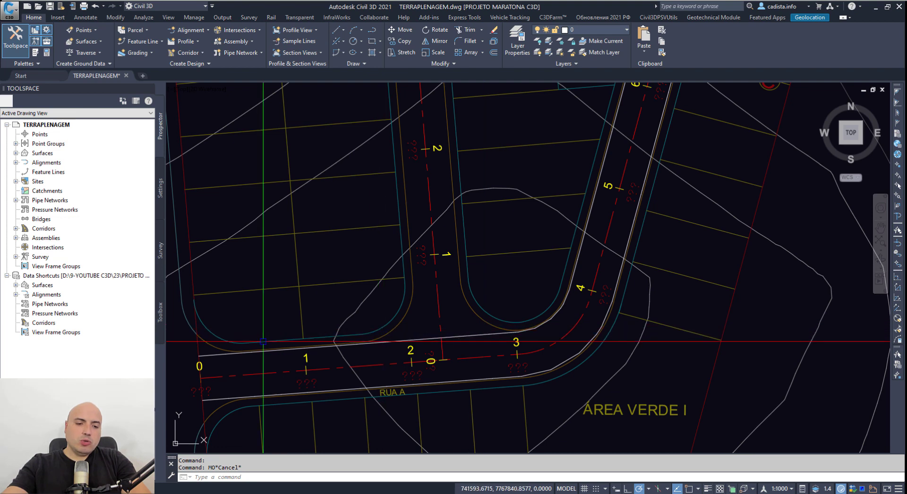
click(218, 352)
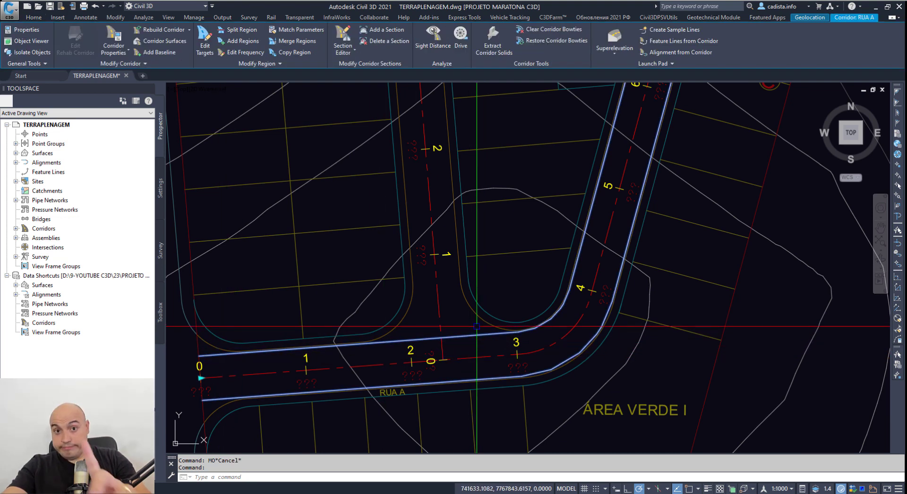
text(MO)
key(Return)
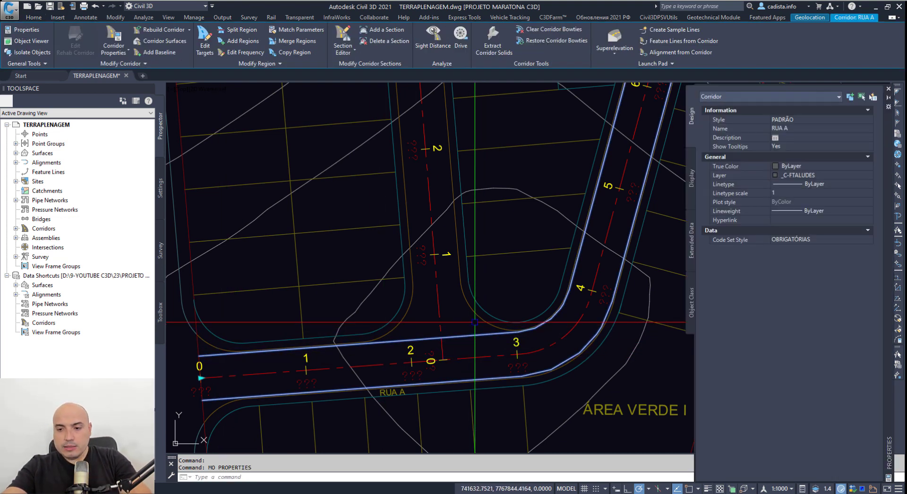
click(806, 242)
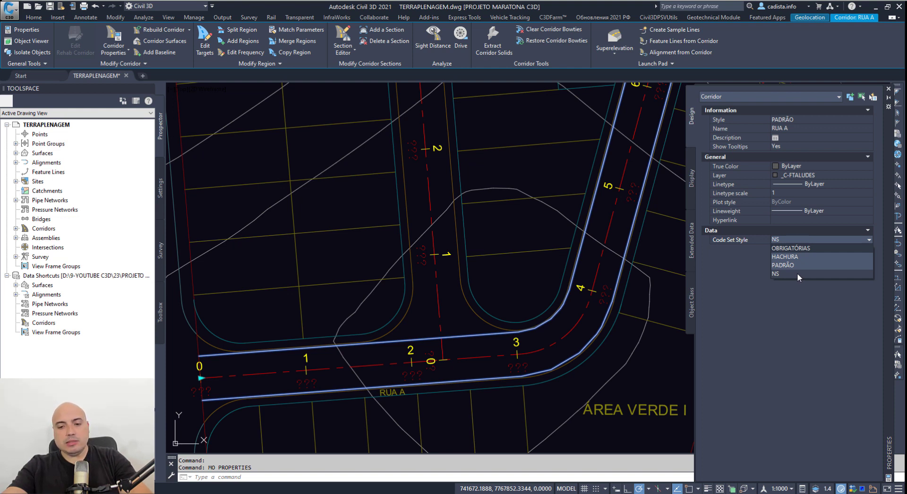
click(798, 274)
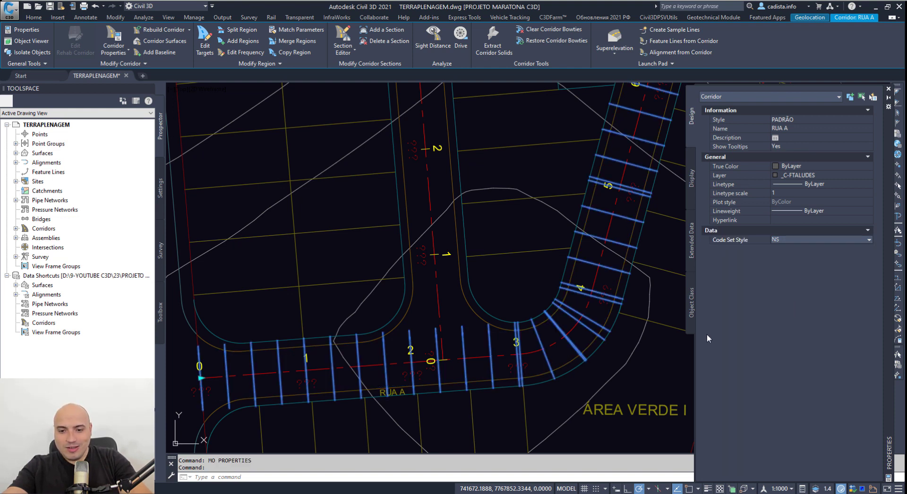
click(579, 346)
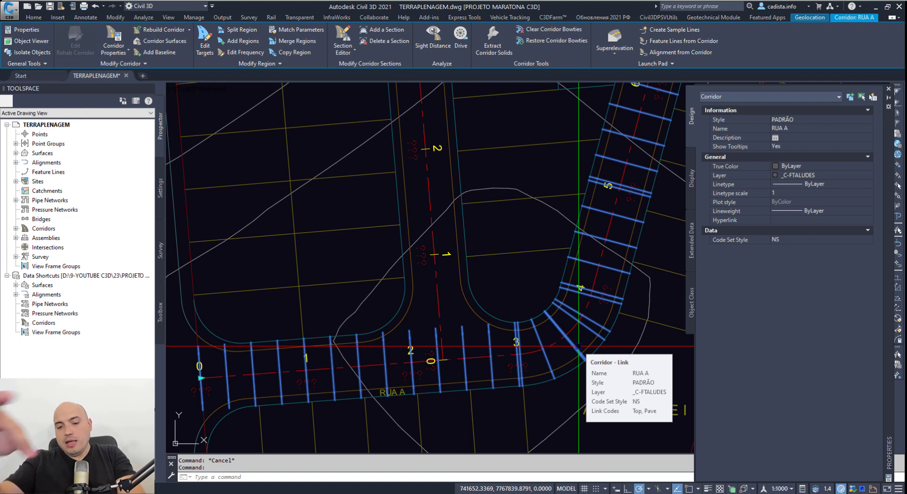
right_click(579, 347)
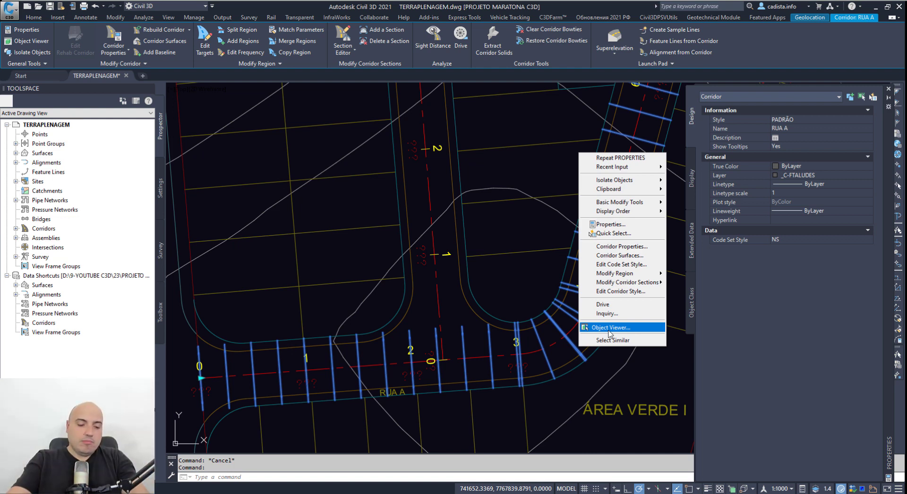
key(Escape)
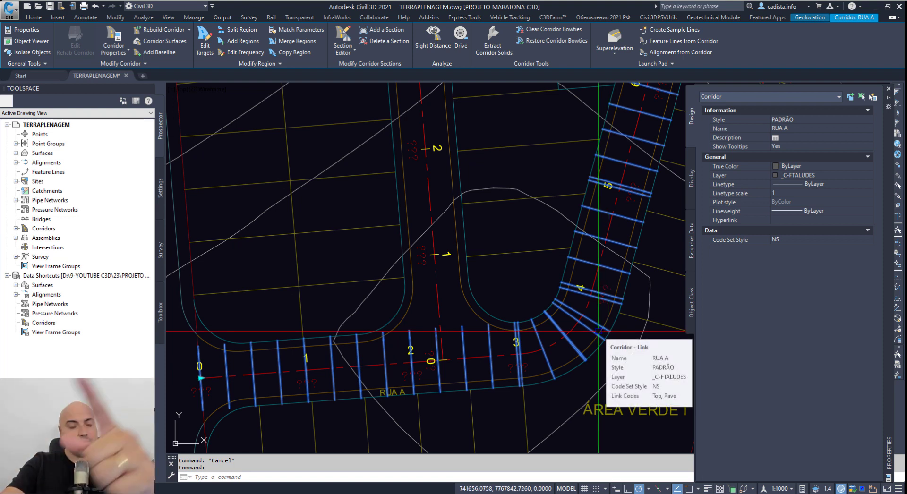
Change the RUA A corridor's code set style to HACHURA.
click(786, 238)
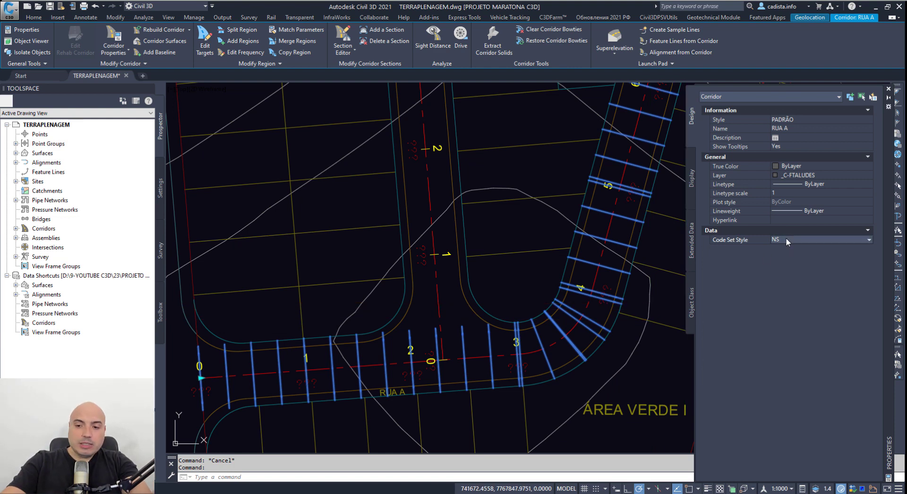
click(792, 241)
click(796, 256)
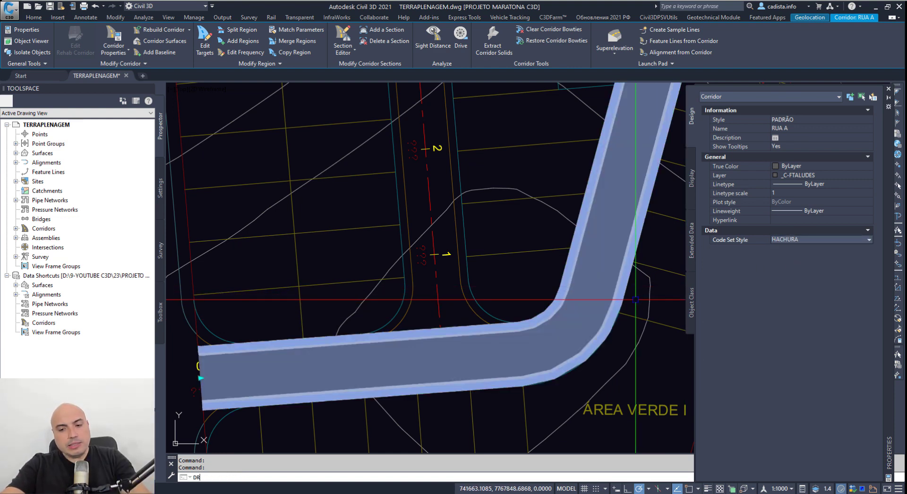
Send the hatched corridor behind the other drawing objects with Draworder and clear the selection.
text(DR)
key(Return)
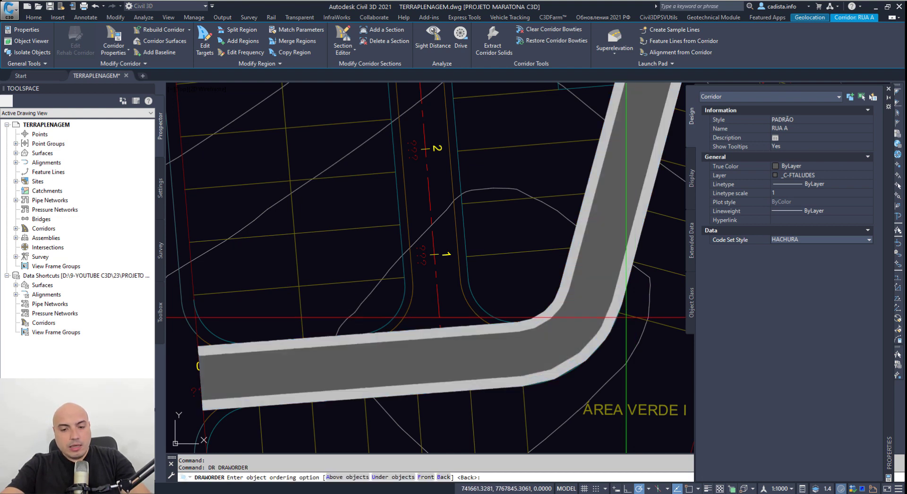
key(Return)
key(Escape)
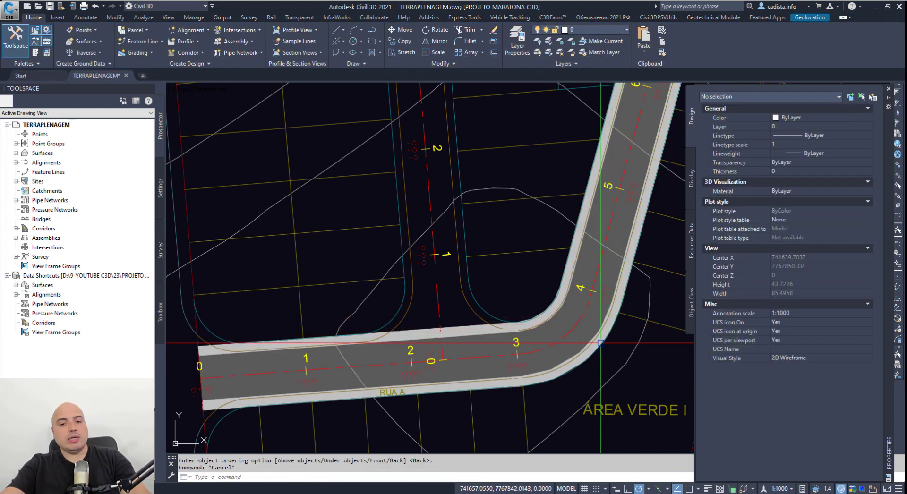
scroll(434, 340, up, 4)
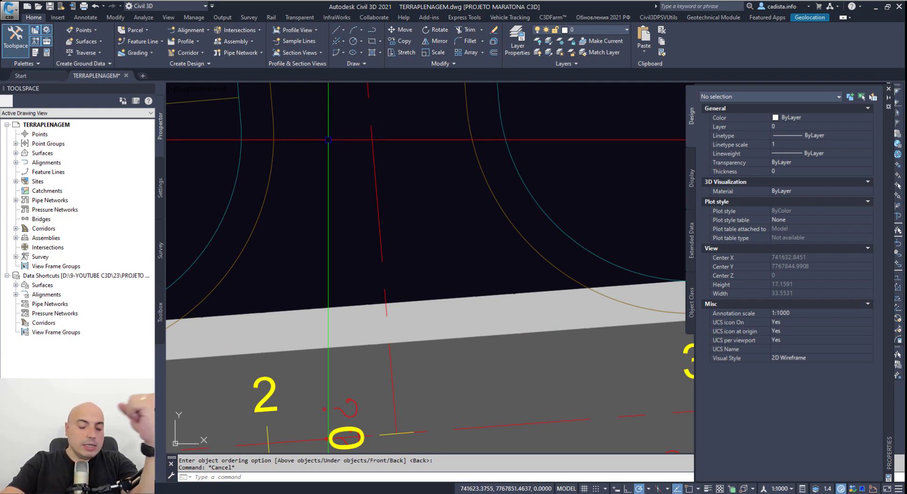
scroll(326, 134, down, 8)
middle_drag(326, 133, 411, 295)
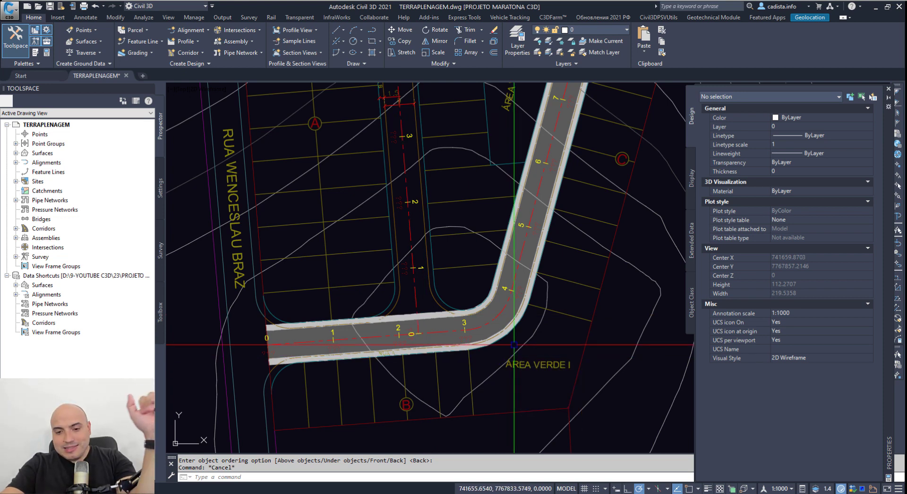
scroll(514, 346, up, 3)
click(509, 312)
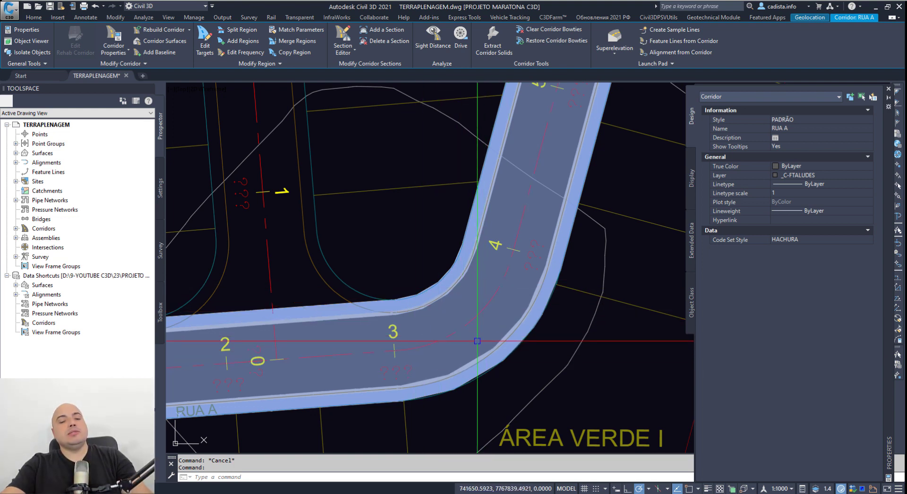
Switch to the PowerPoint presentation and show its CODESET slide and the corridor diagram of marker points, links and shape.
key(alt+Tab)
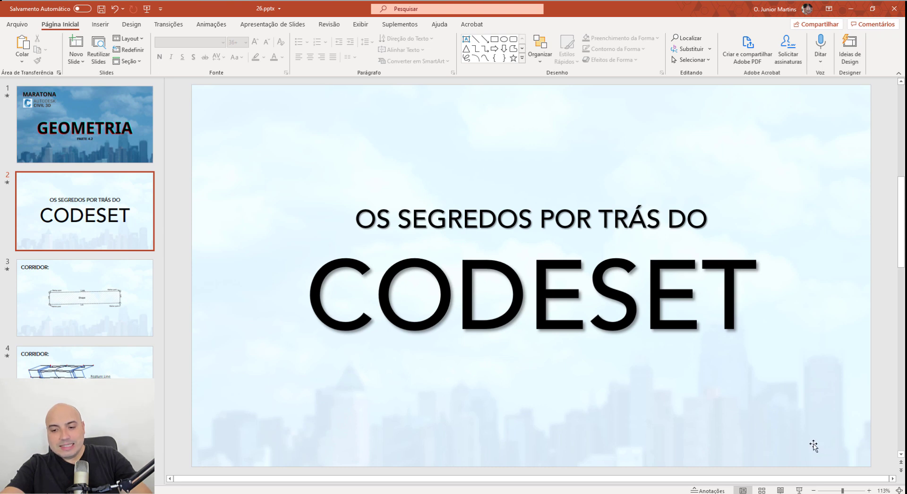
click(800, 490)
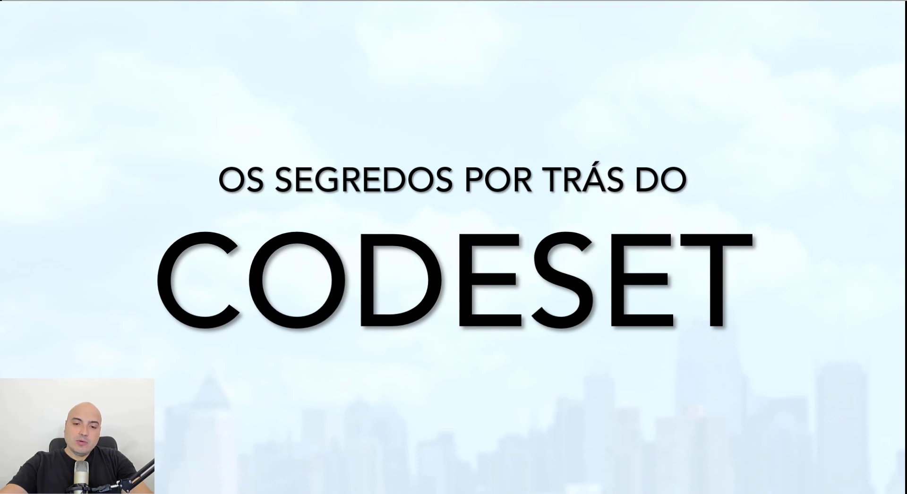
key(Right)
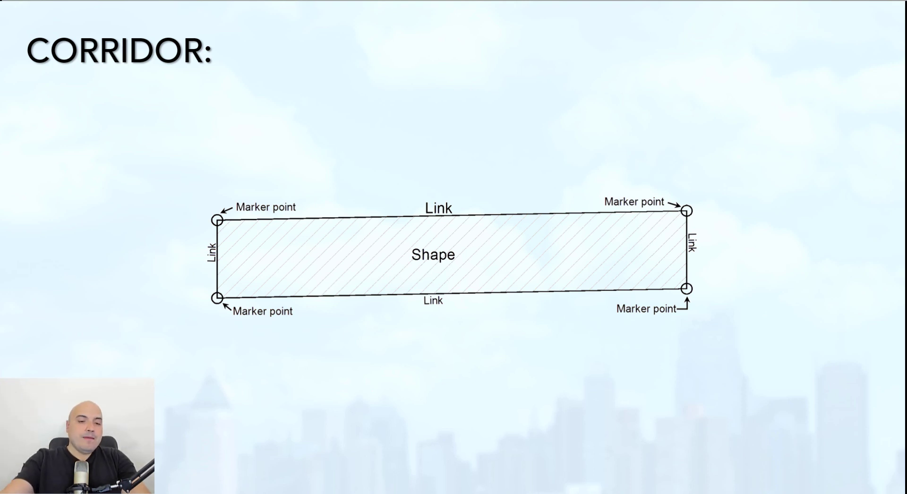
key(ctrl)
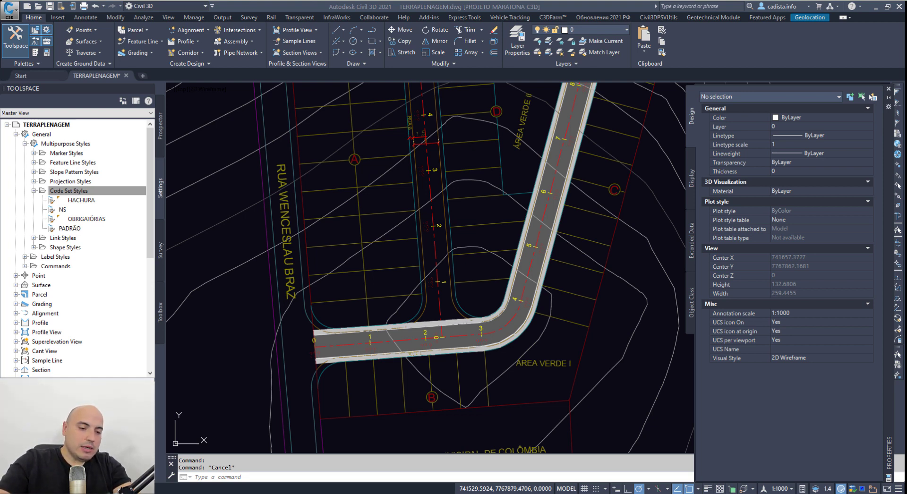
Locate the Code Set Styles collection within the general multipurpose styles of the drawing settings.
right_click(83, 191)
click(156, 187)
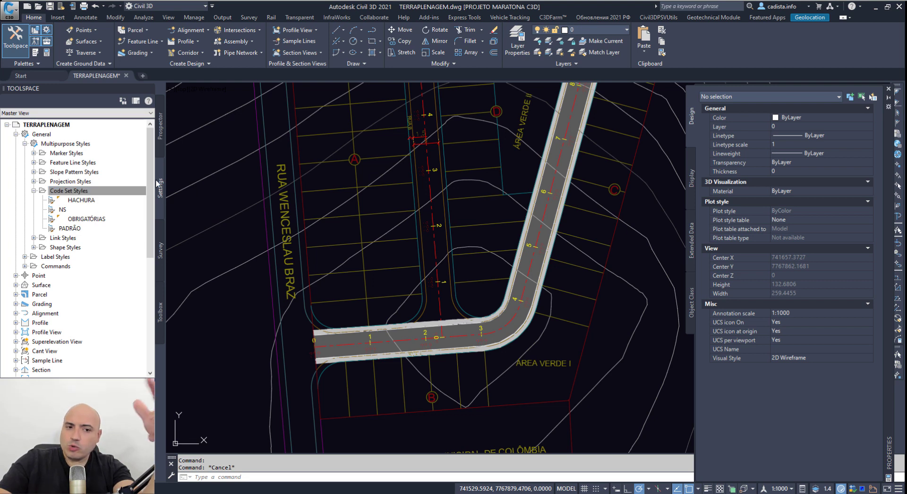
click(50, 137)
click(60, 144)
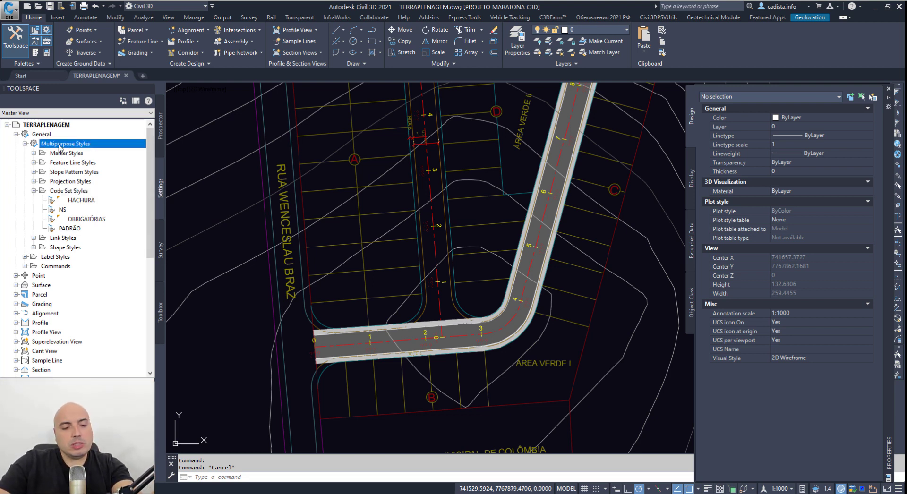
click(74, 192)
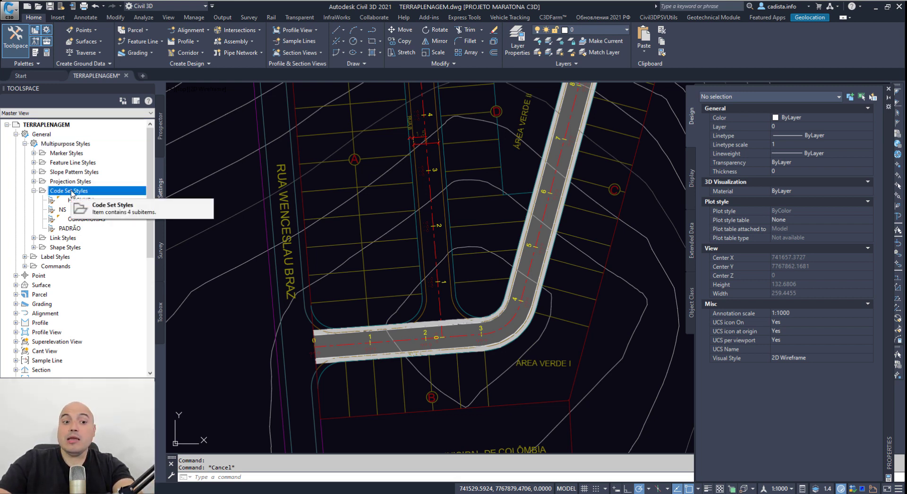
Create a new code set style named MARATONA C3D - PLANTA.
right_click(72, 192)
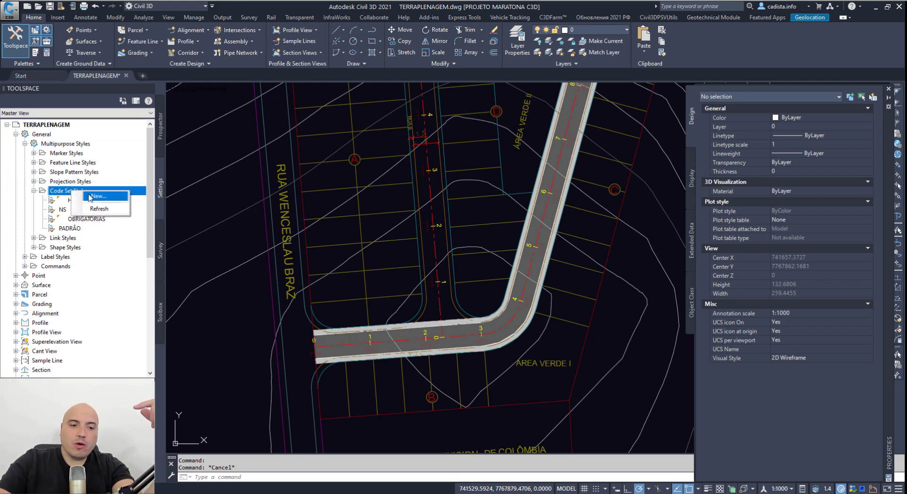
click(89, 197)
click(131, 157)
click(131, 148)
click(132, 138)
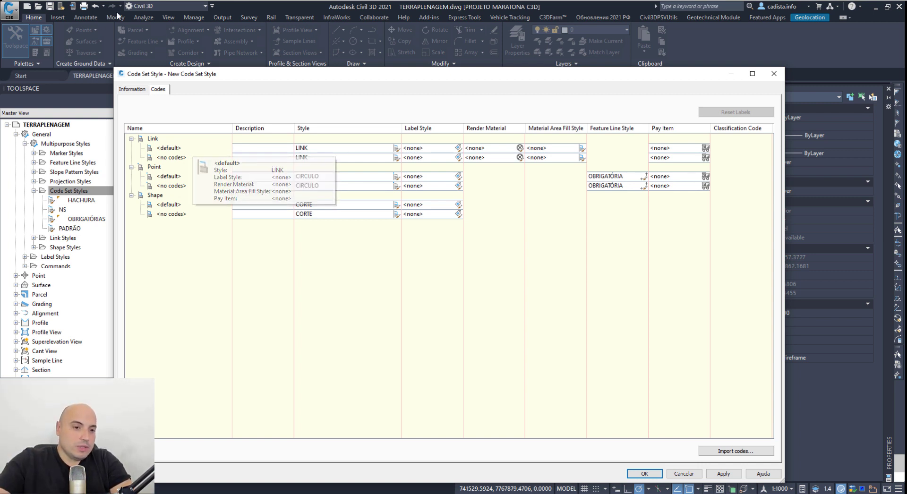
click(141, 90)
drag(194, 112, 12, 108)
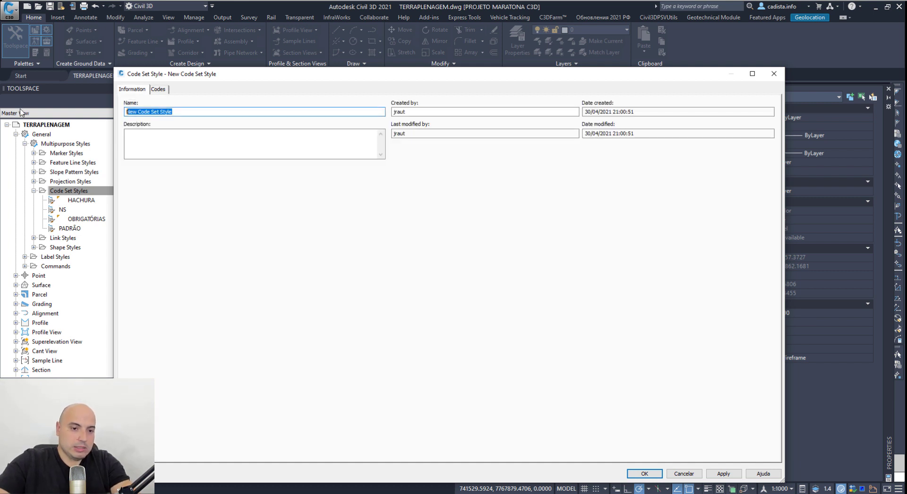
text(MARATO)
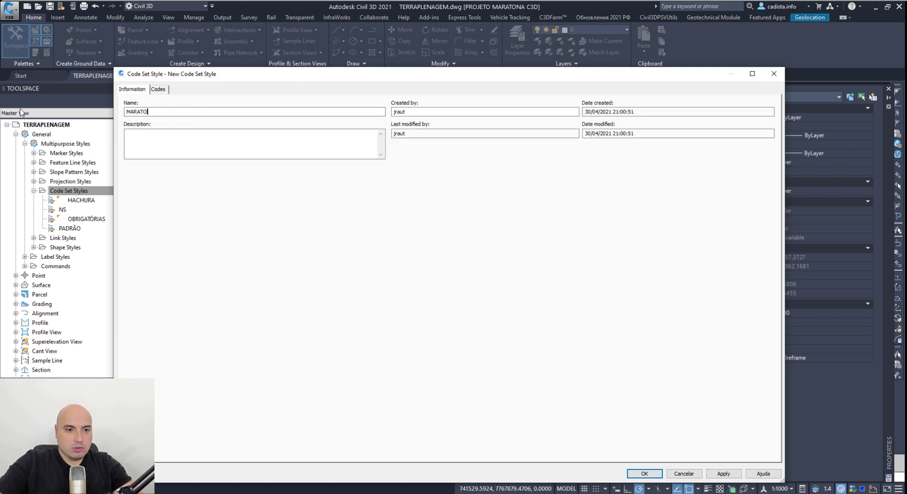
text(NA C3D - PLANTA)
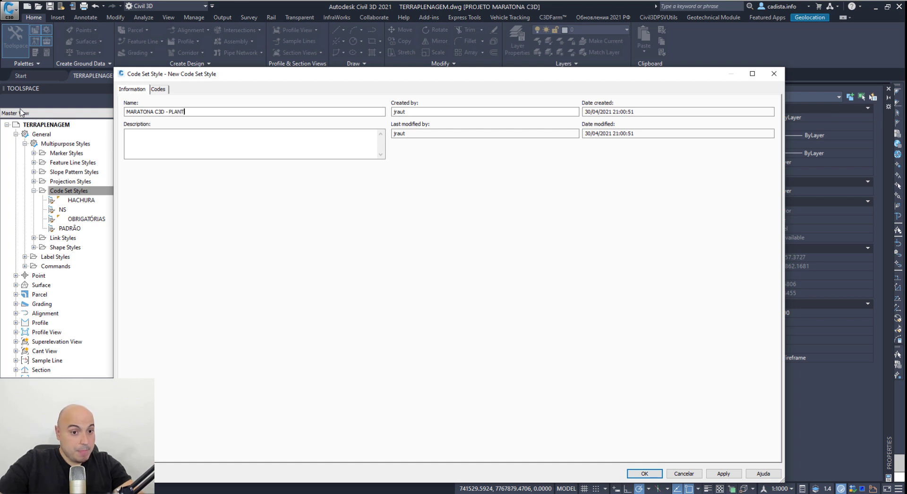
Import the link, point and shape codes into the code set style from the assembly drawn beside the site plan.
click(157, 90)
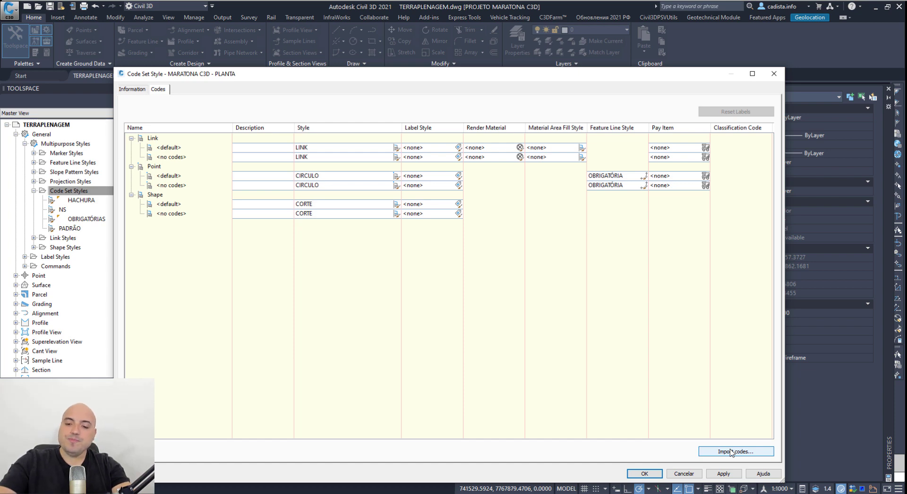
click(732, 453)
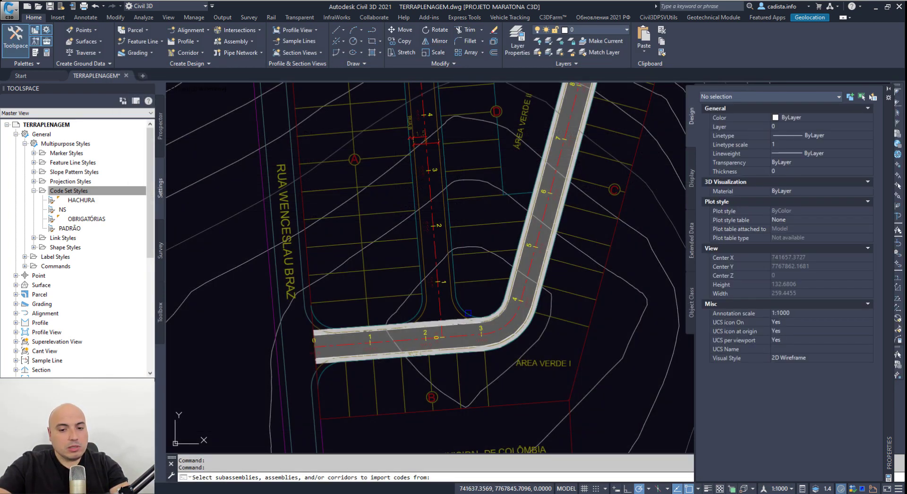
middle_drag(254, 300, 425, 276)
click(429, 307)
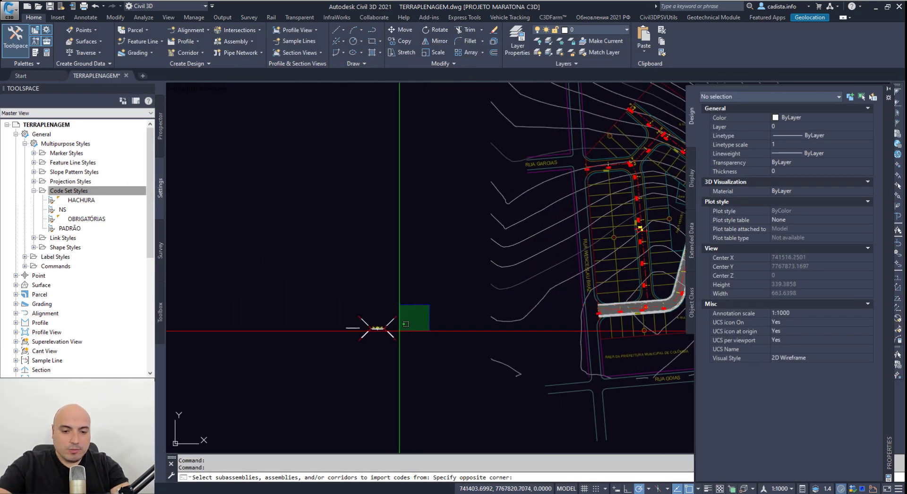
click(364, 358)
key(Return)
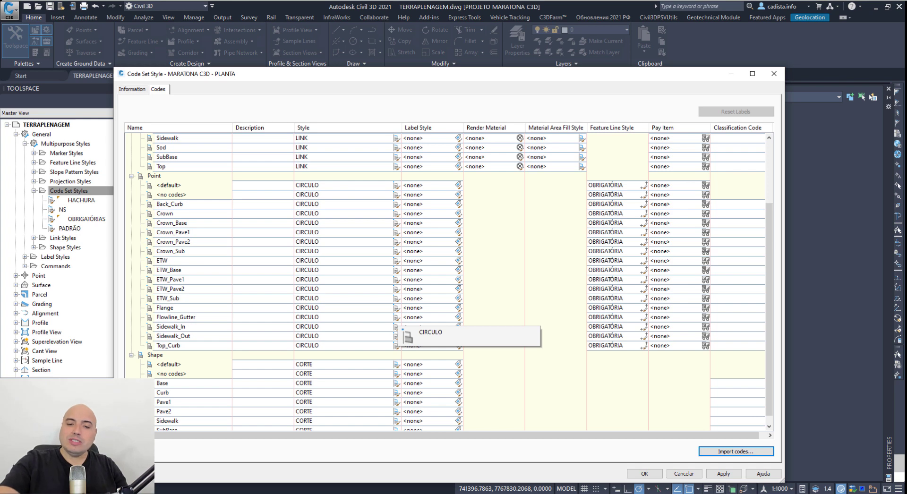
scroll(255, 285, up, 3)
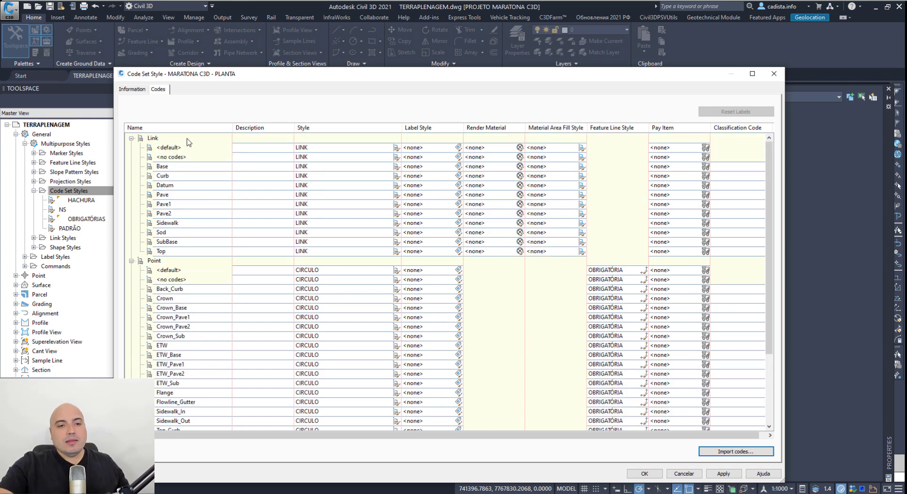
Set the style of all link codes, from default to Top, to VAZIO.
click(176, 148)
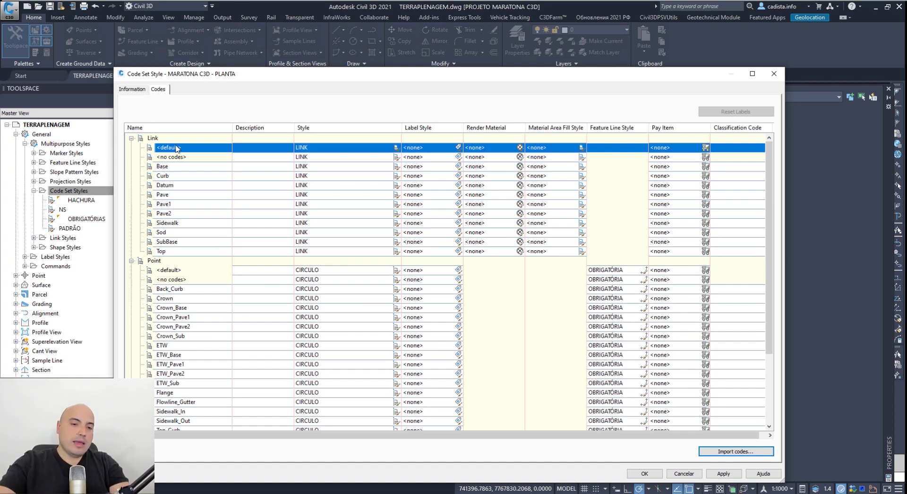
drag(244, 80, 228, 50)
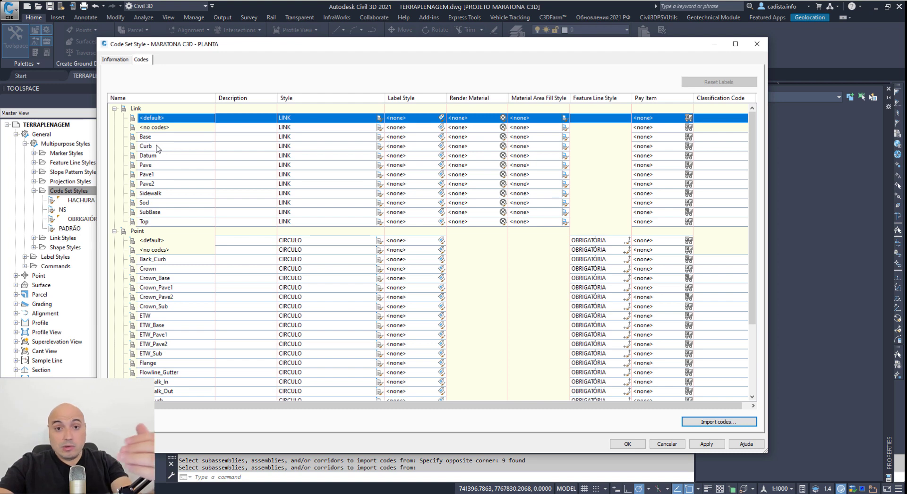
shift+click(172, 222)
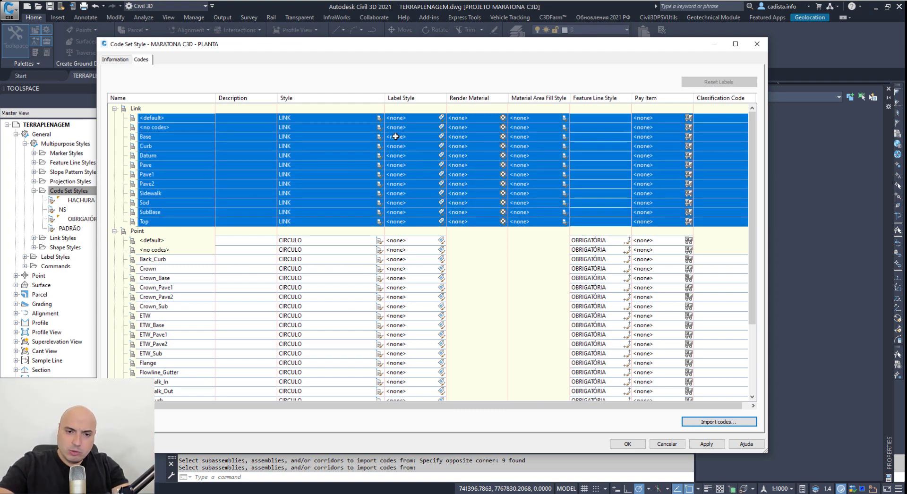
click(379, 119)
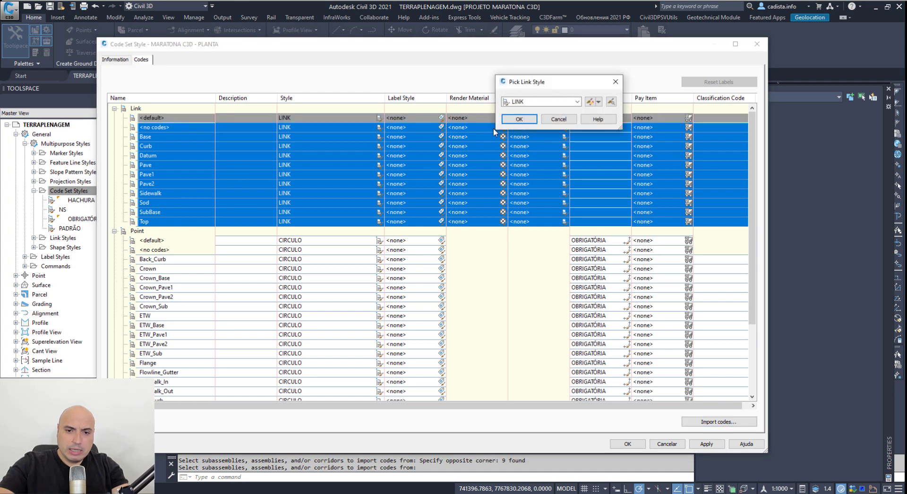
click(548, 102)
click(534, 119)
click(522, 116)
Set the marker style of all point codes, from default to Top_Curb, to VAZIO.
click(194, 242)
scroll(194, 247, down, 3)
shift+click(179, 306)
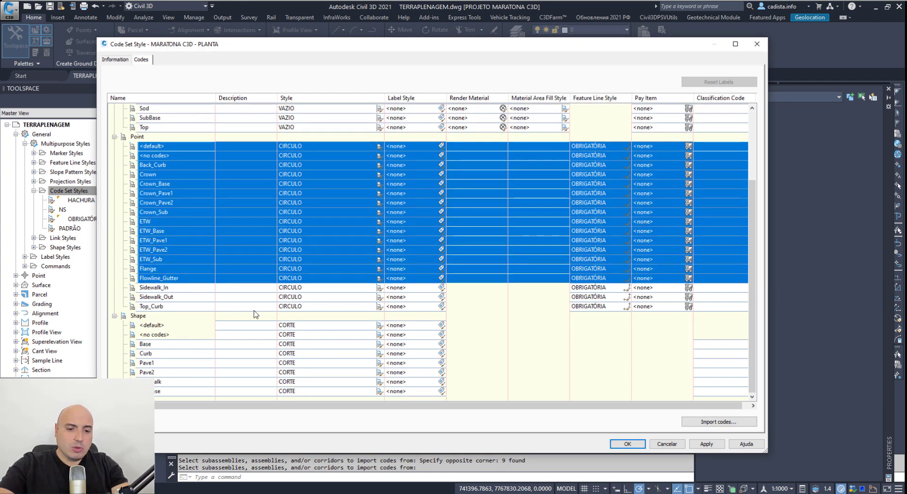
click(379, 297)
click(577, 102)
click(524, 118)
click(520, 119)
Set the style of all shape codes, from default to SubBase, to VAZIO.
click(195, 319)
click(187, 392)
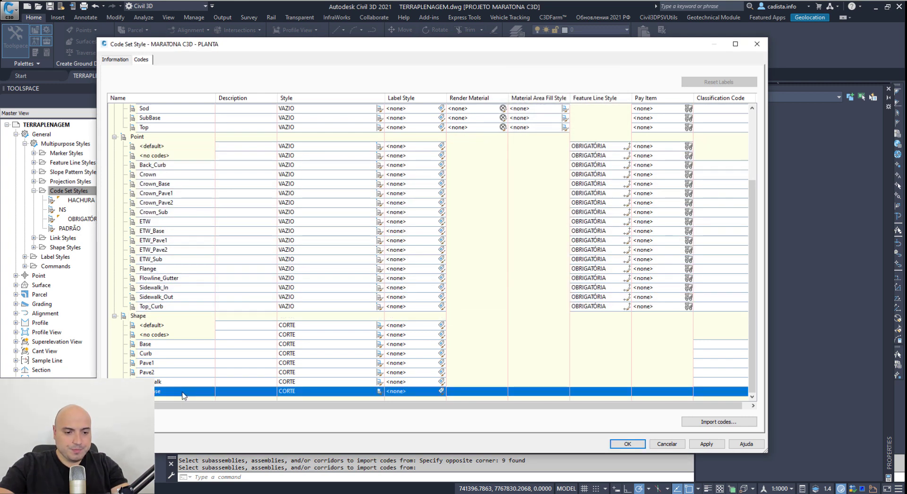
shift+click(190, 330)
click(378, 325)
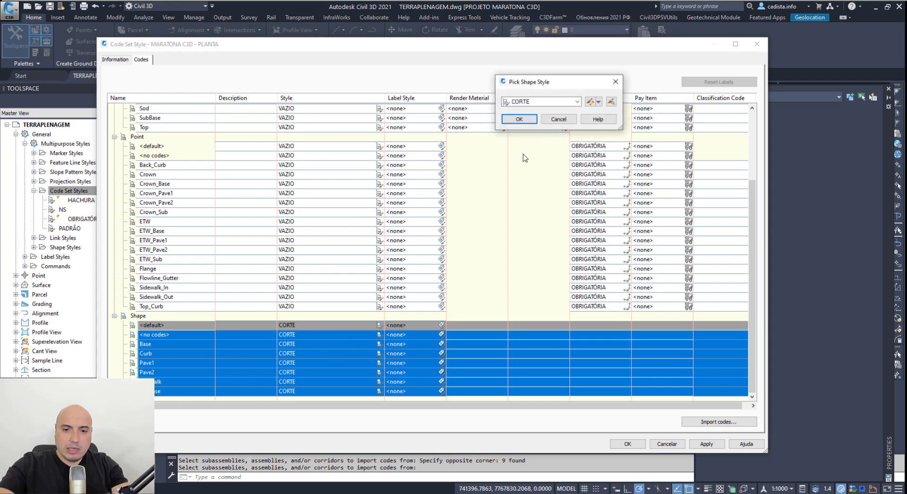
click(538, 102)
click(529, 179)
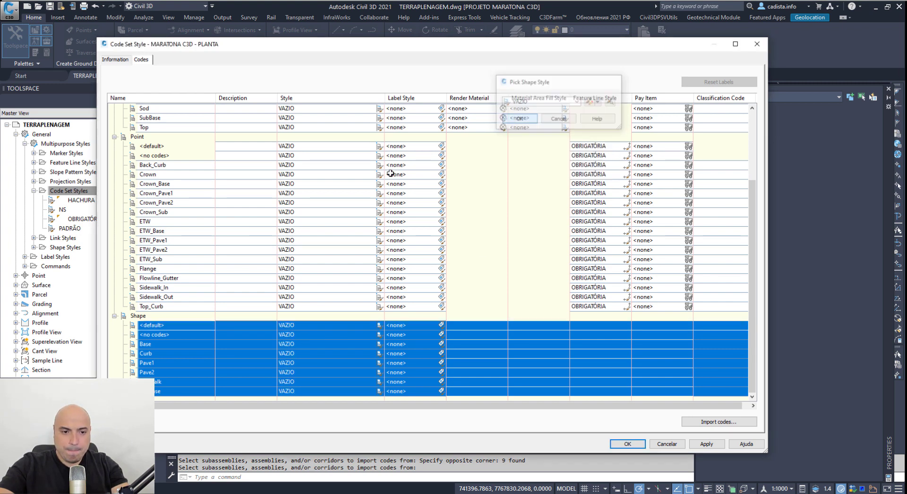
click(520, 119)
Set the feature line style of the point codes from default through Sidewalk_In to VAZIO.
click(193, 213)
scroll(193, 213, up, 3)
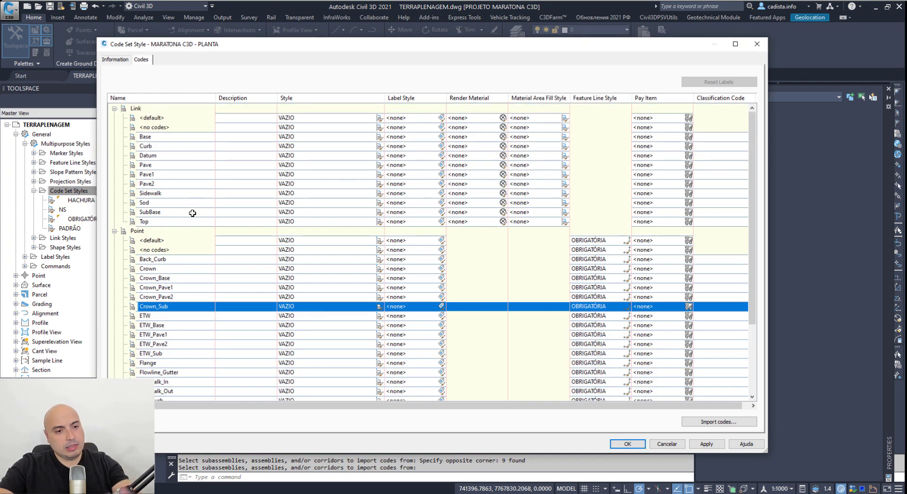
scroll(196, 219, down, 3)
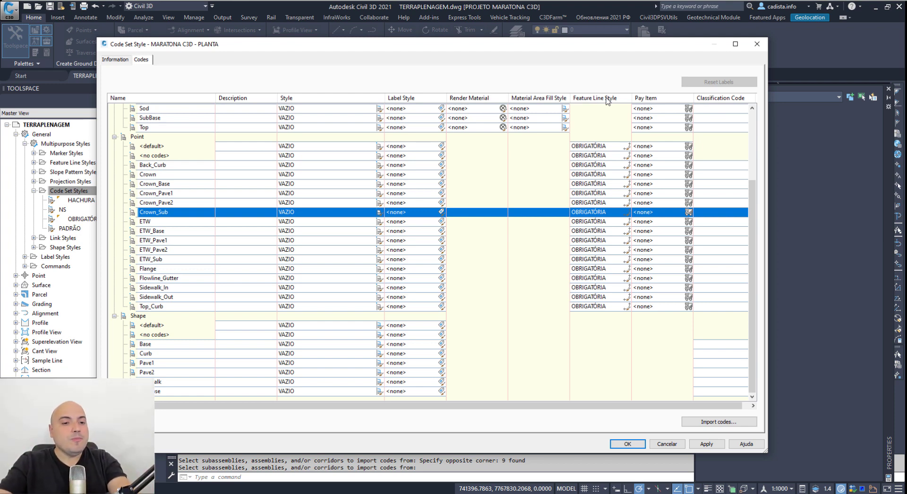
click(179, 288)
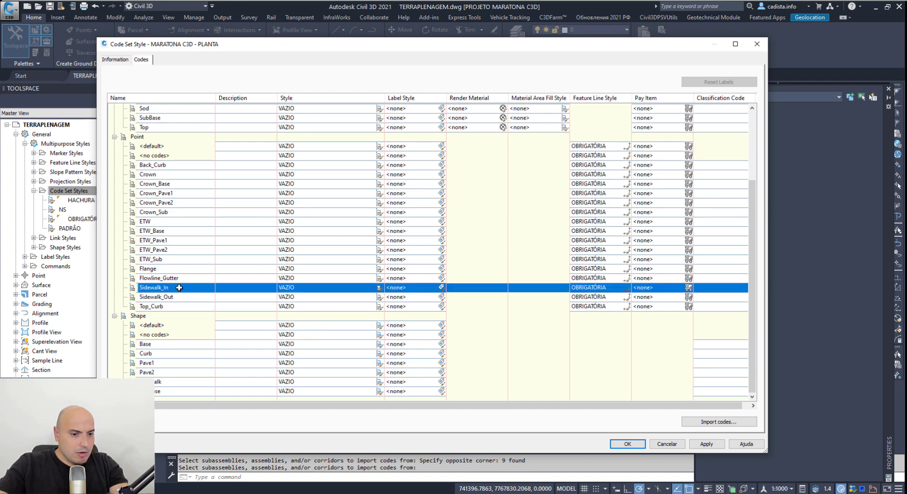
shift+click(191, 149)
click(627, 279)
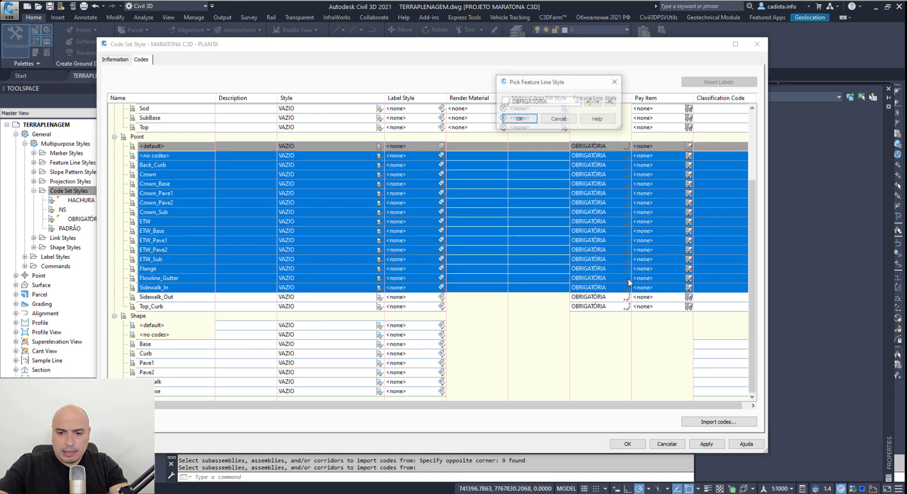
click(536, 101)
click(534, 173)
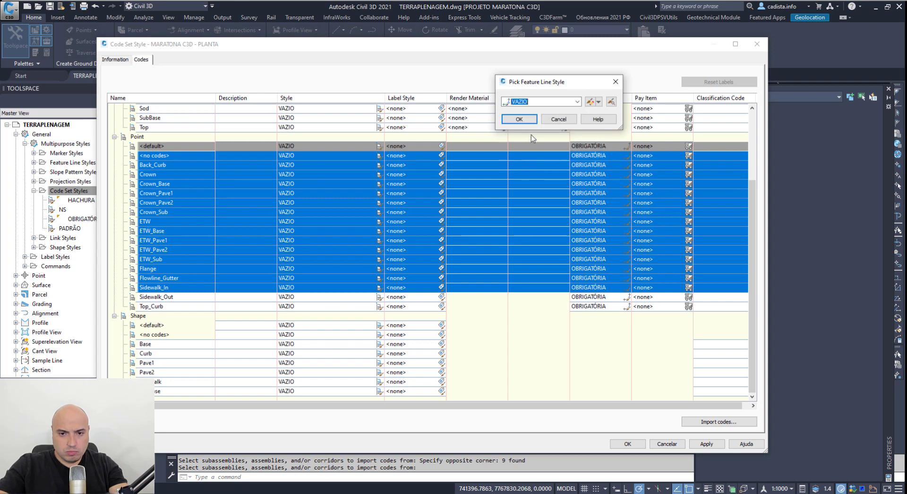
click(519, 119)
Assign the PASSEIO feature line style to the Sidewalk_Out point code.
click(182, 299)
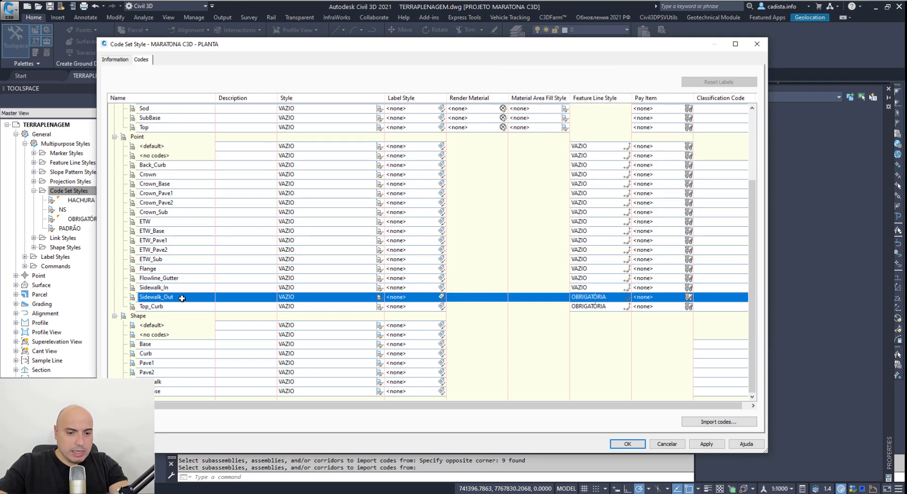
click(624, 298)
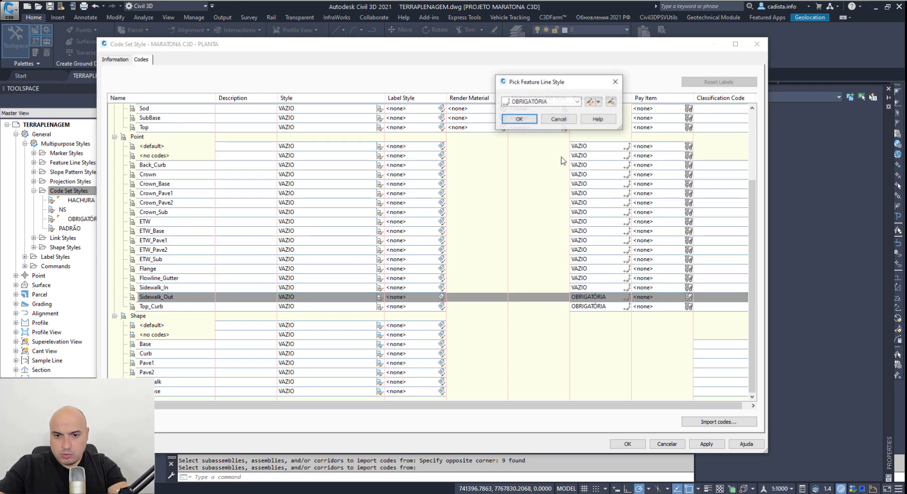
click(537, 101)
click(531, 137)
click(519, 119)
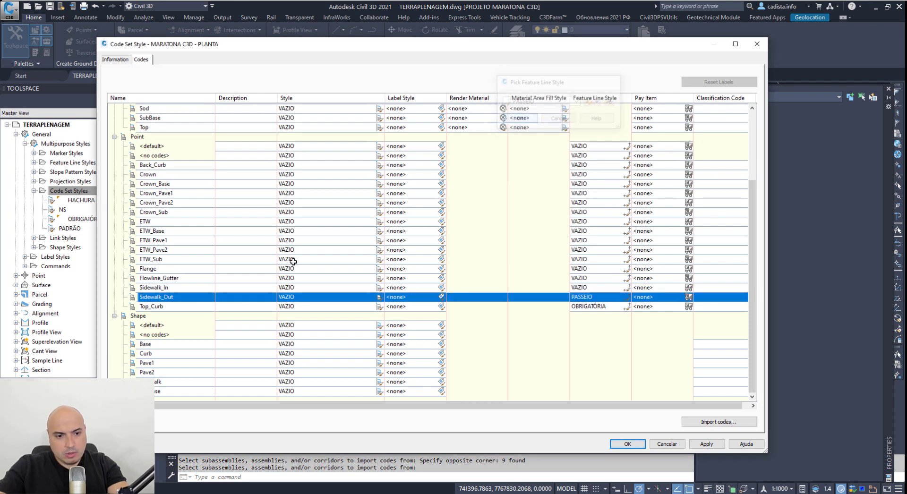
Assign the TOP_CURB feature line style to the Top_Curb point code and save the code set style.
click(169, 307)
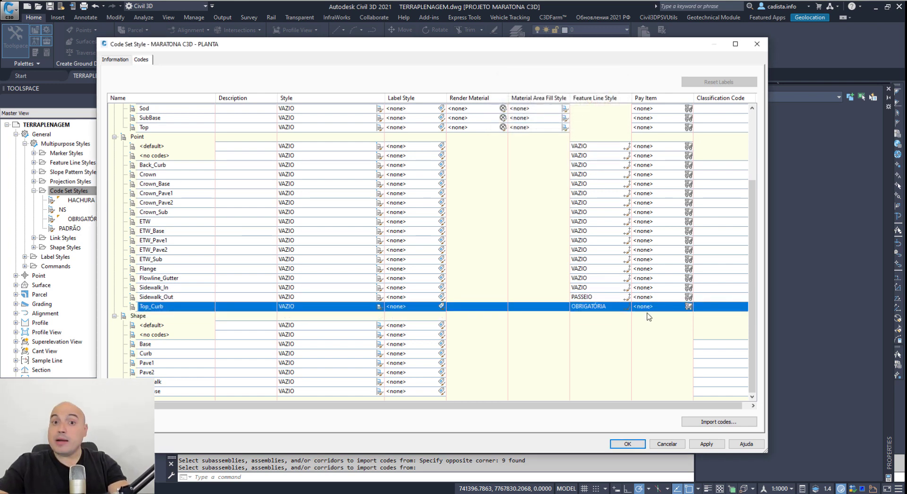
click(627, 307)
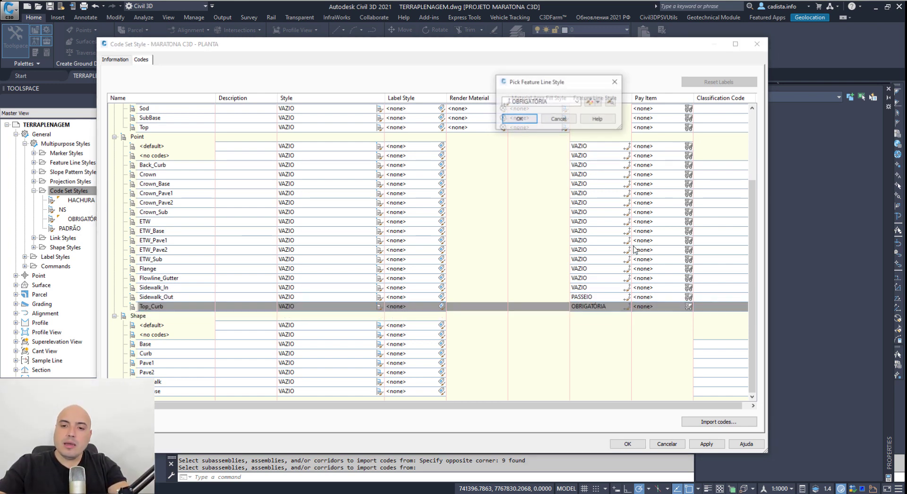
click(562, 104)
click(534, 156)
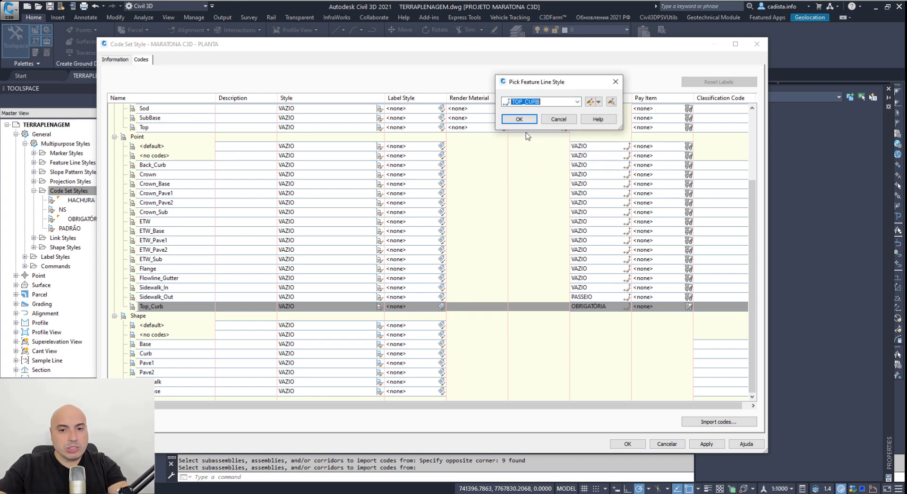
click(519, 119)
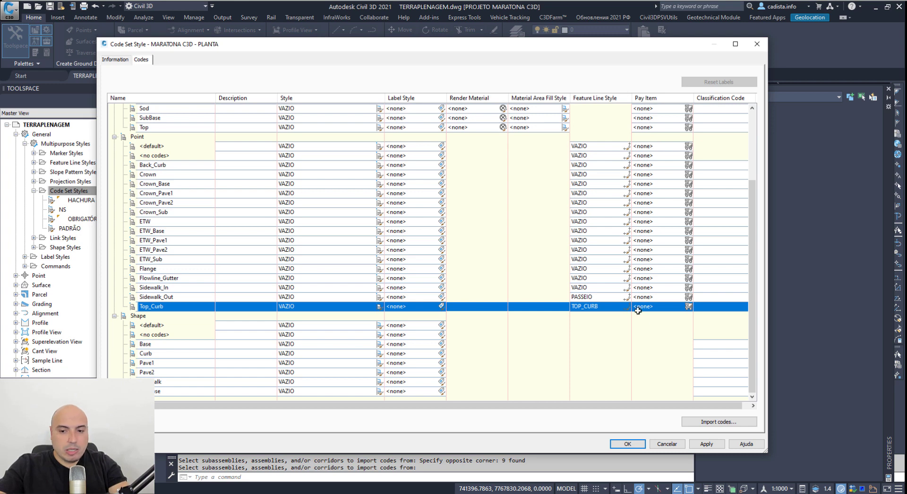
click(628, 445)
Change the RUA A corridor's code set style to MARATONA C3D - PLANTA and clear the selection.
scroll(531, 271, up, 5)
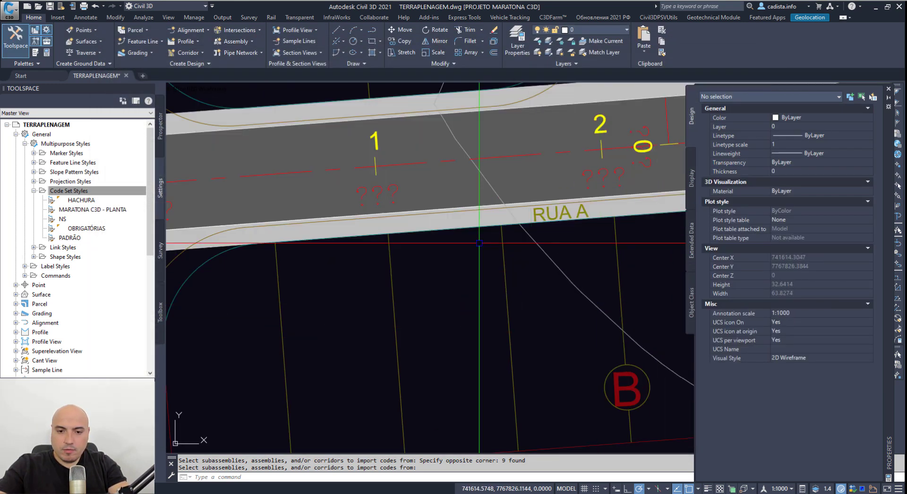
click(406, 210)
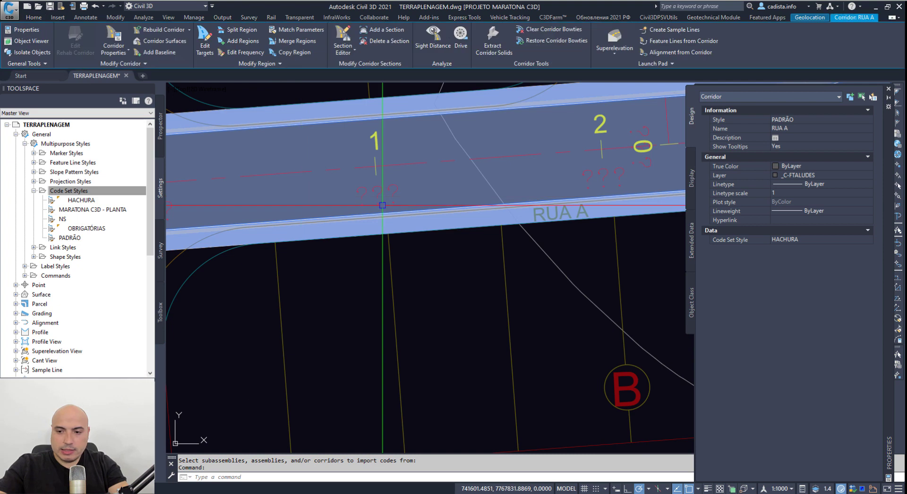
click(793, 241)
click(801, 283)
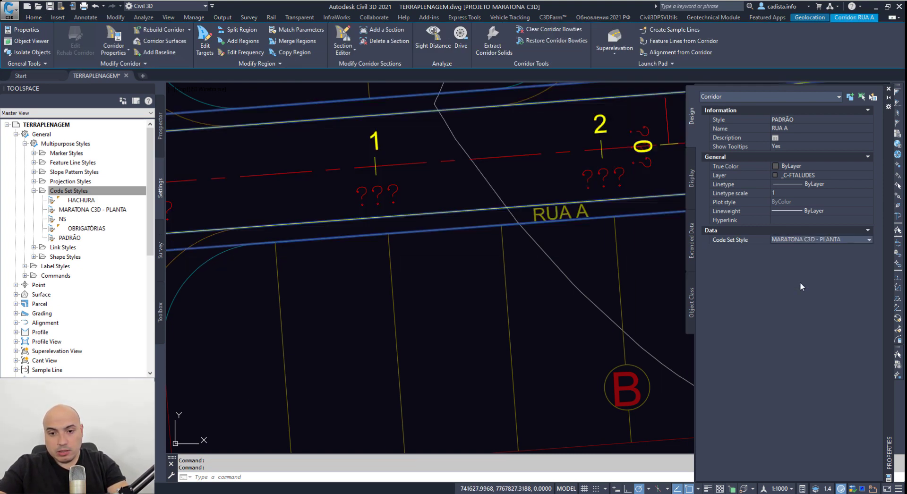
scroll(370, 293, down, 4)
key(Escape)
key(Escape)
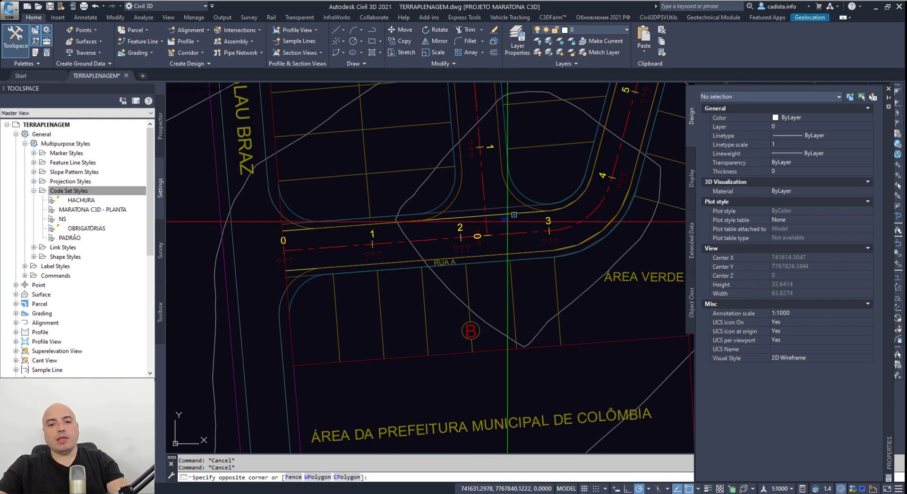
Select the RUA A corridor and examine how its feature lines follow the design edges around the curve near station 3.
click(509, 215)
scroll(514, 253, up, 5)
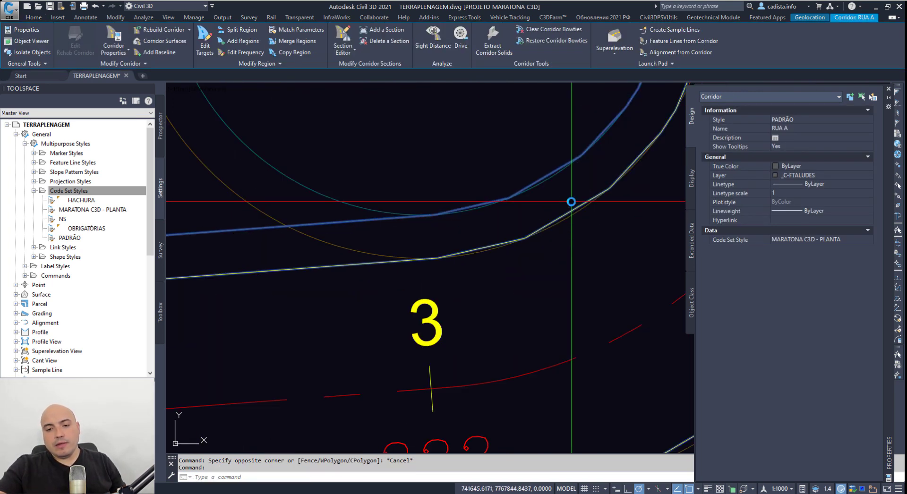
middle_drag(526, 237, 440, 245)
scroll(457, 232, up, 1)
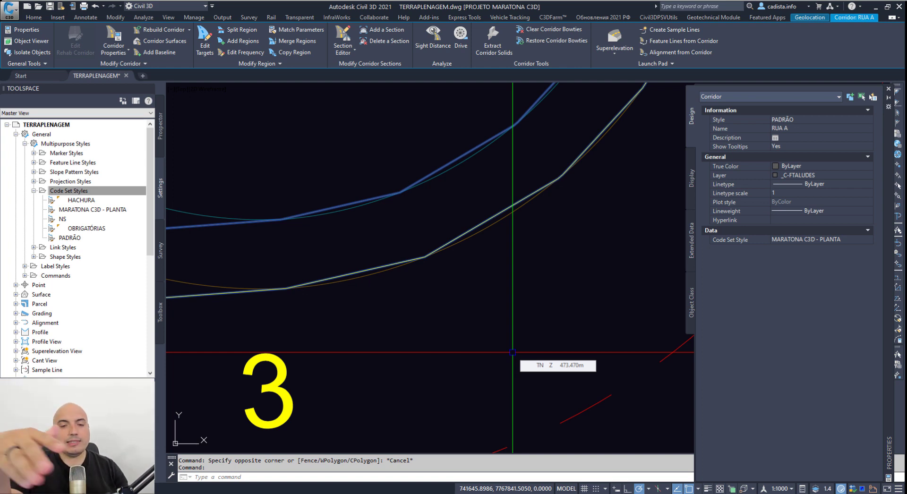
scroll(409, 389, down, 6)
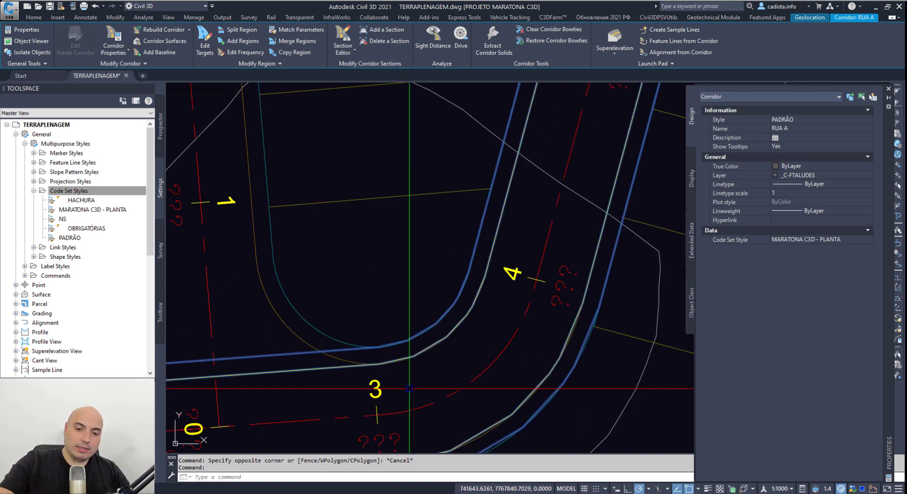
scroll(409, 388, down, 2)
scroll(407, 380, down, 2)
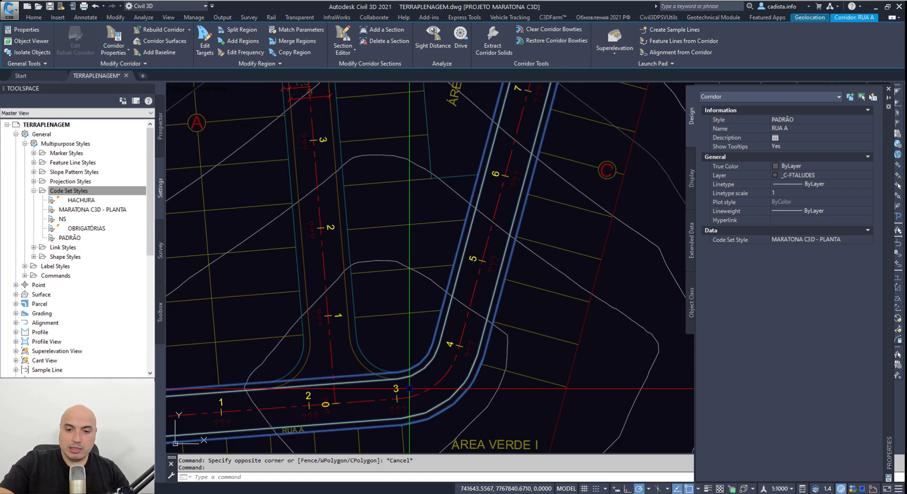
scroll(404, 373, down, 2)
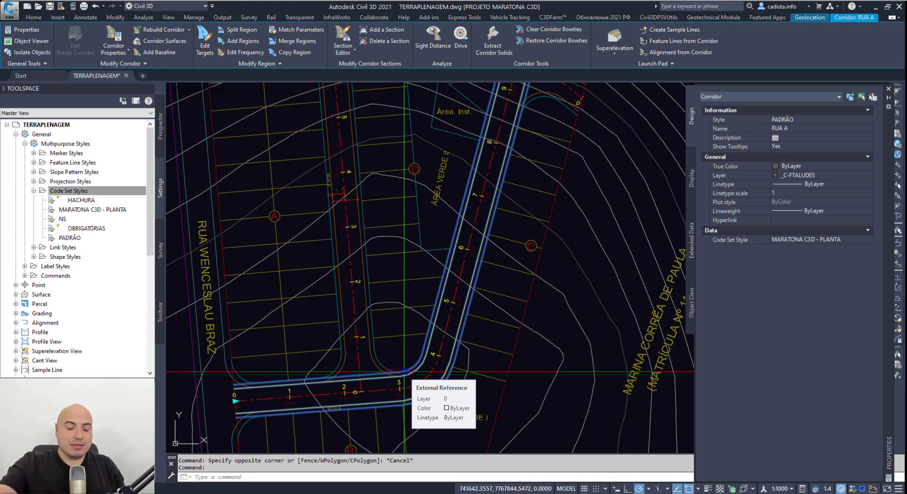
scroll(420, 369, up, 6)
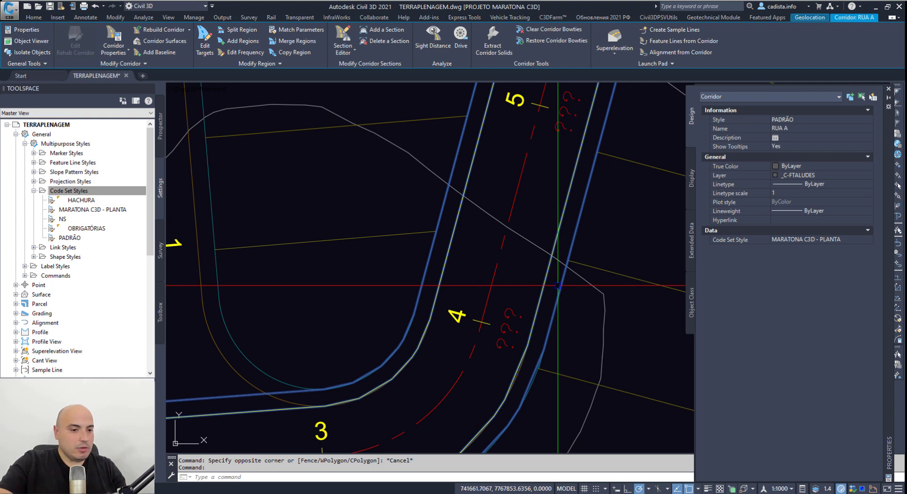
Check the feature line style choices for Top_Curb in the MARATONA C3D - PLANTA code set, keep TOP_CURB, and deselect the corridor.
double_click(121, 209)
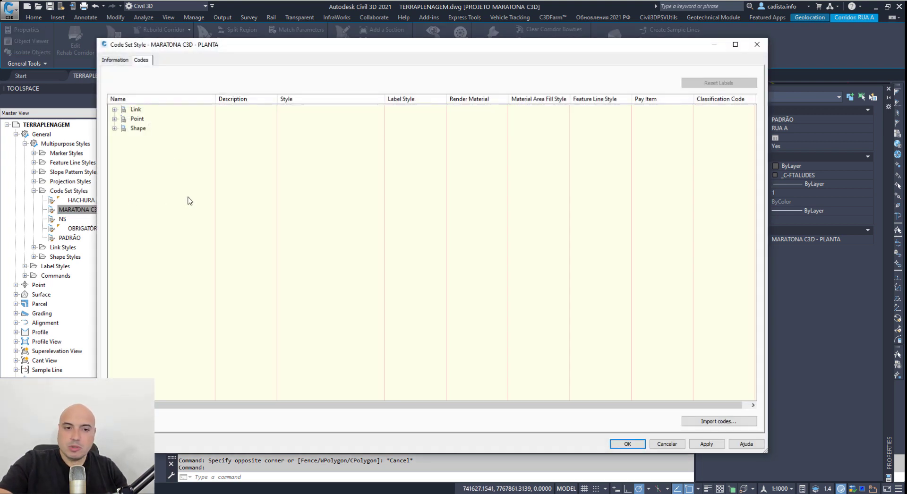
click(114, 119)
click(548, 290)
click(627, 289)
click(542, 102)
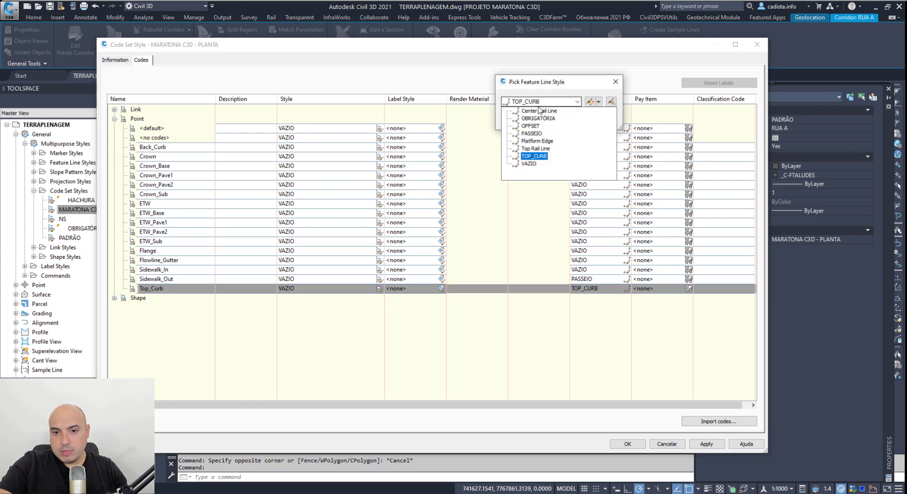
click(604, 348)
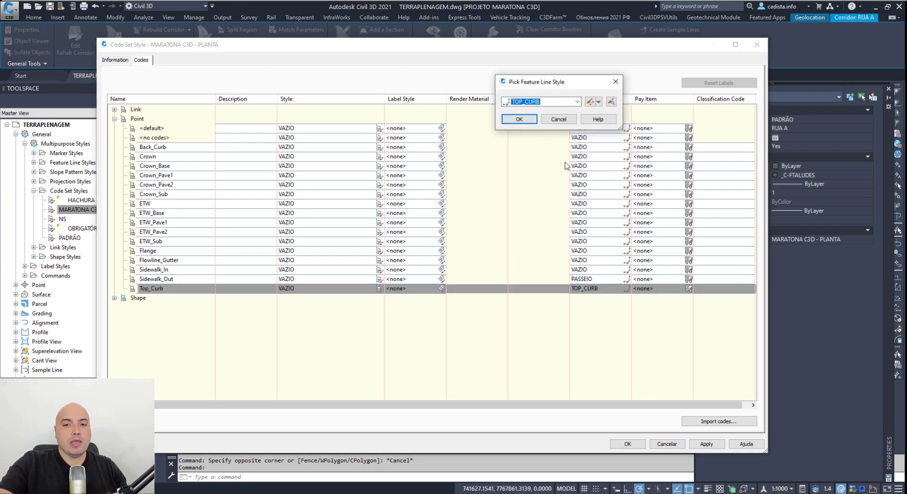
click(520, 119)
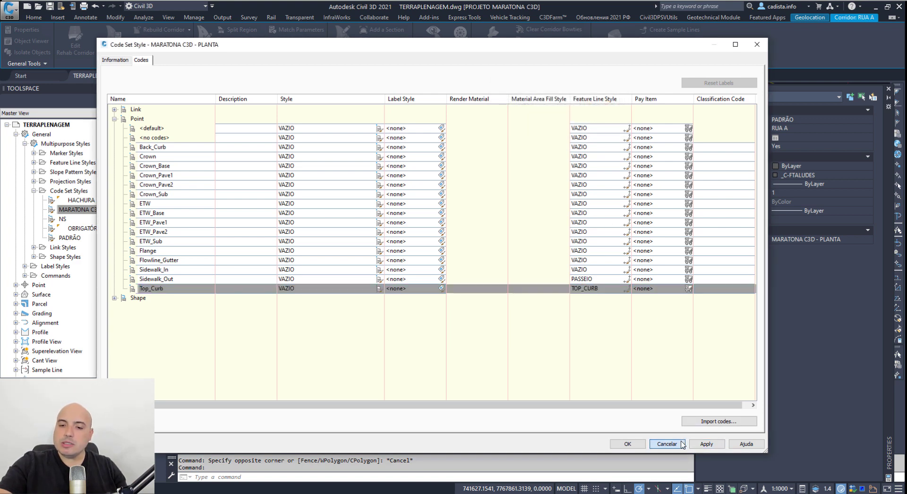
click(627, 444)
scroll(526, 383, up, 5)
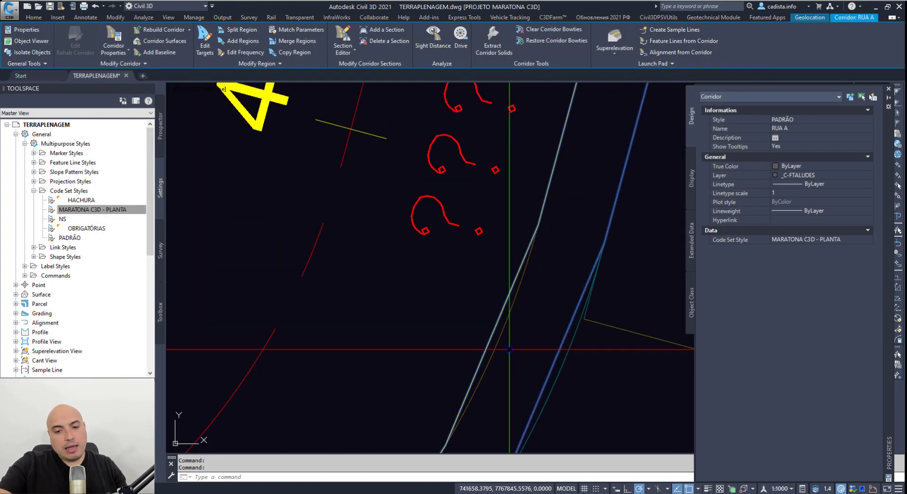
scroll(500, 342, down, 5)
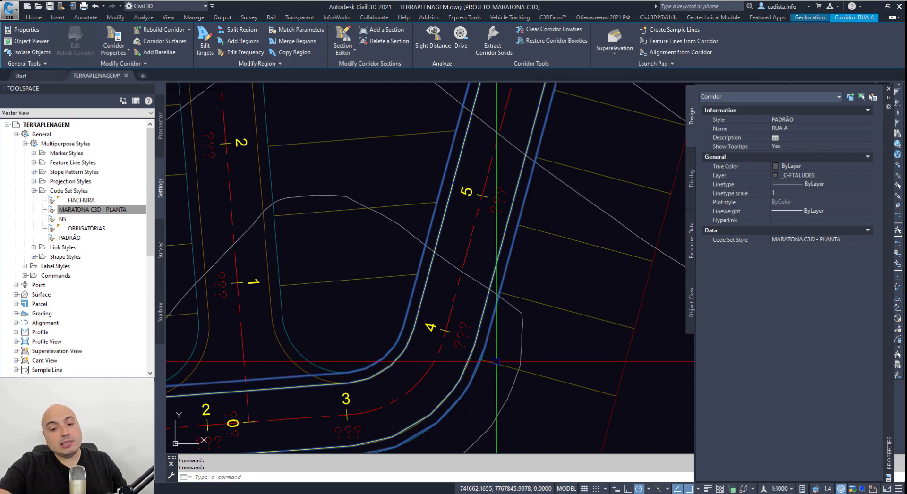
key(Escape)
key(Escape)
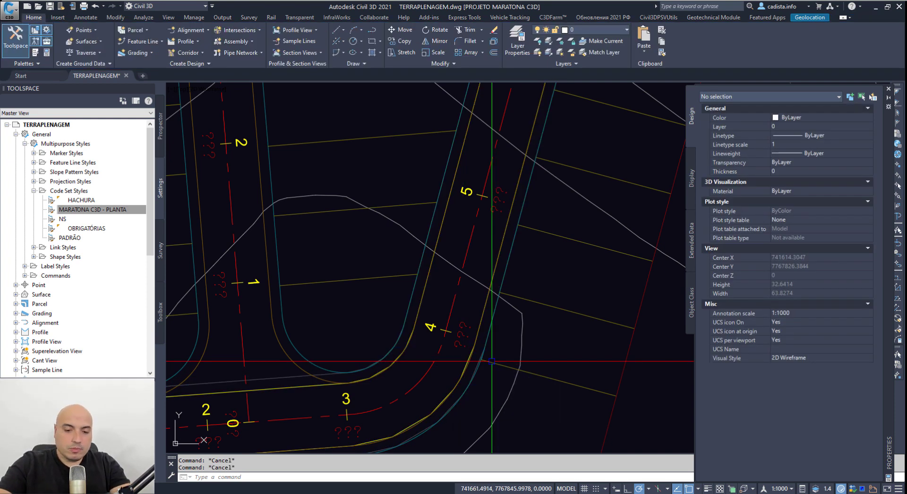
Inspect the RUA A corridor in the Object Viewer from the SW Isometric view and orbit around it.
scroll(383, 423, down, 1)
middle_drag(383, 423, 506, 345)
click(443, 322)
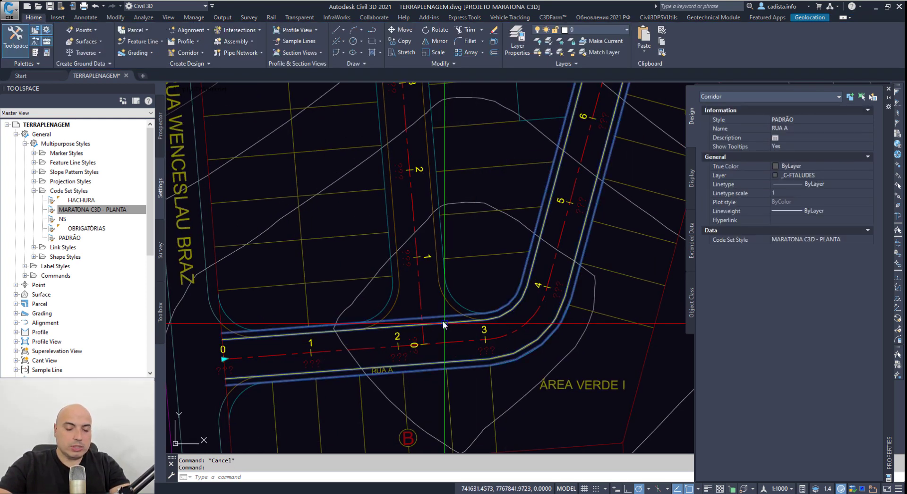
scroll(443, 322, down, 2)
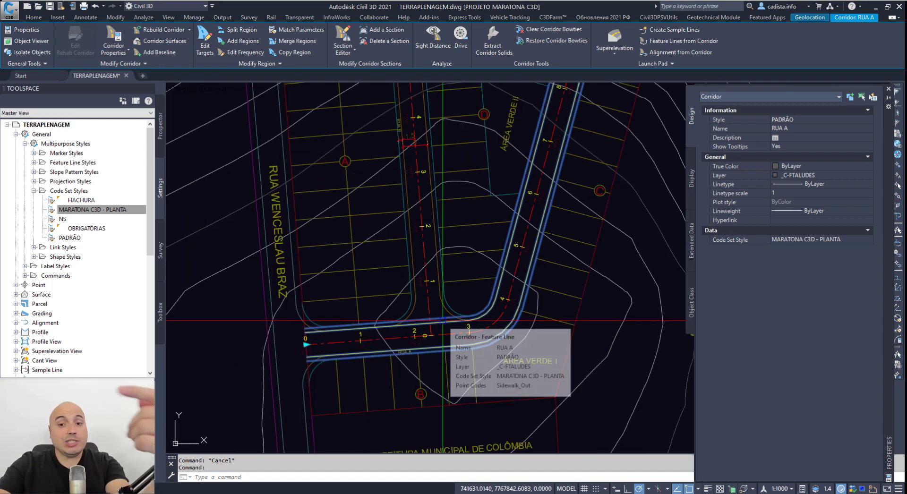
right_click(443, 322)
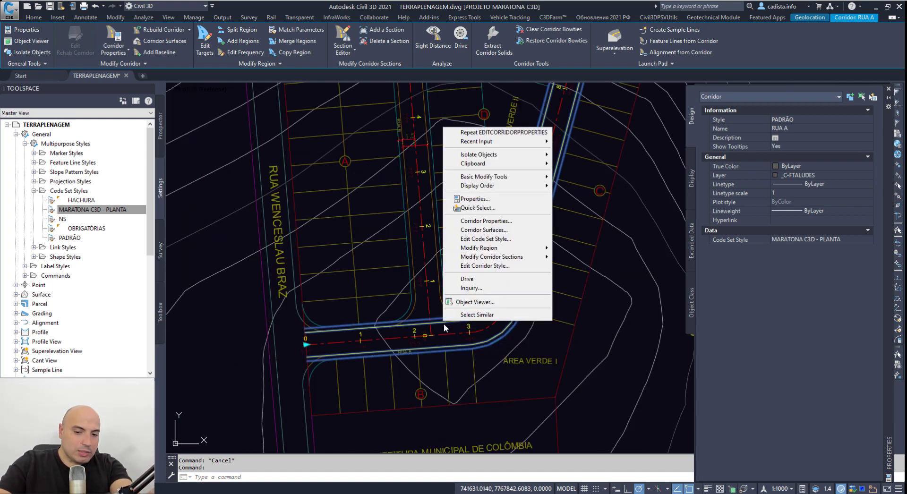
click(477, 302)
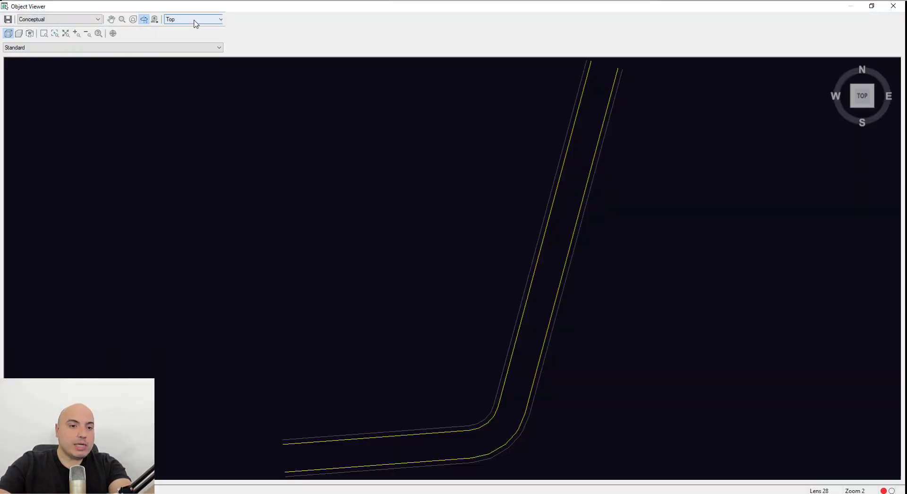
click(195, 23)
click(191, 66)
drag(532, 385, 446, 274)
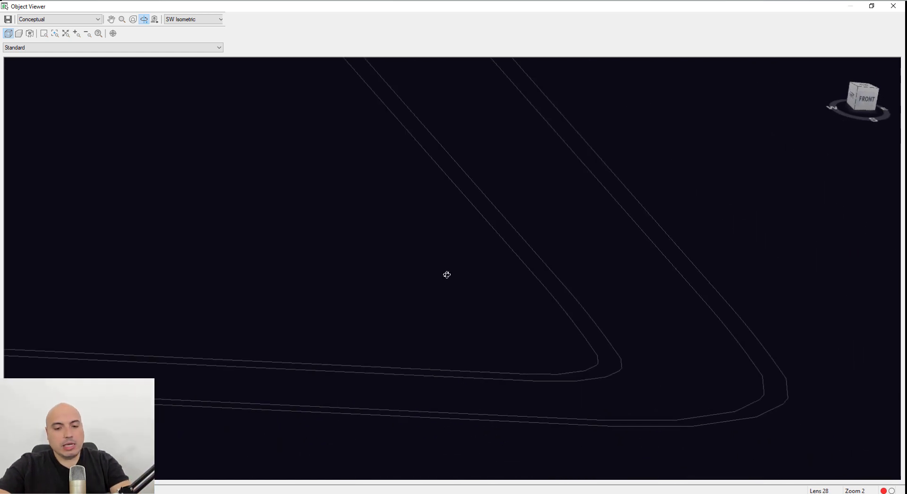
key(Escape)
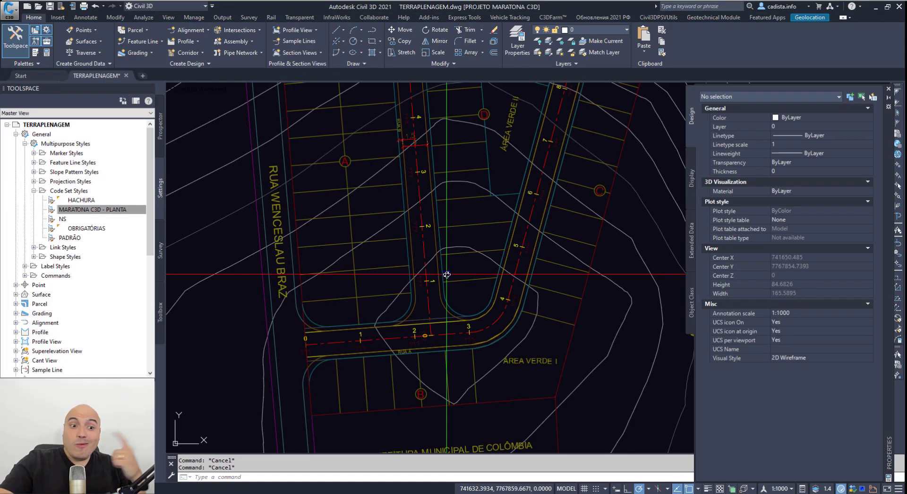
Copy the MARATONA C3D - PLANTA code set style and name the copy MARATONA C3D - HACHURA.
click(142, 212)
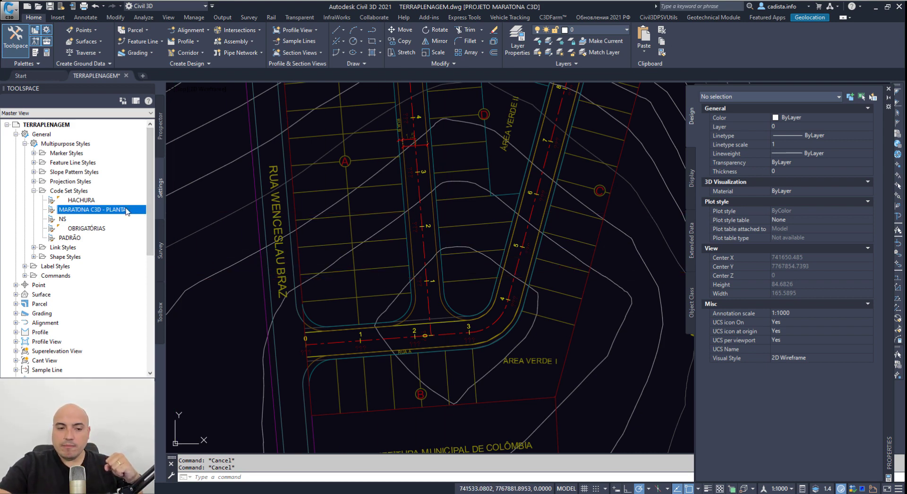
right_click(127, 212)
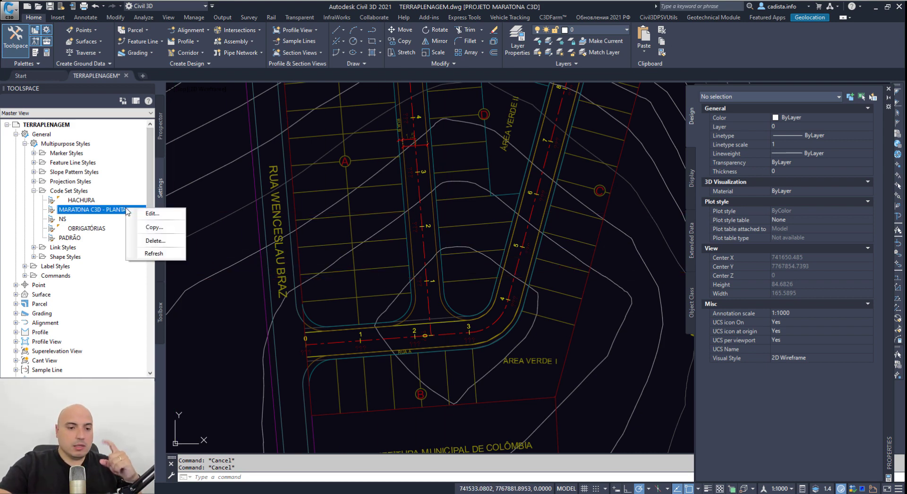
click(146, 227)
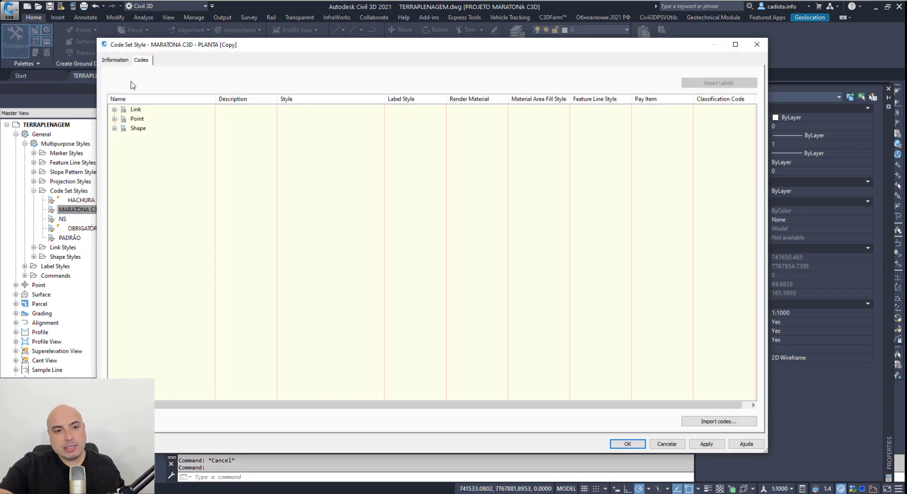
click(121, 62)
drag(153, 83, 383, 74)
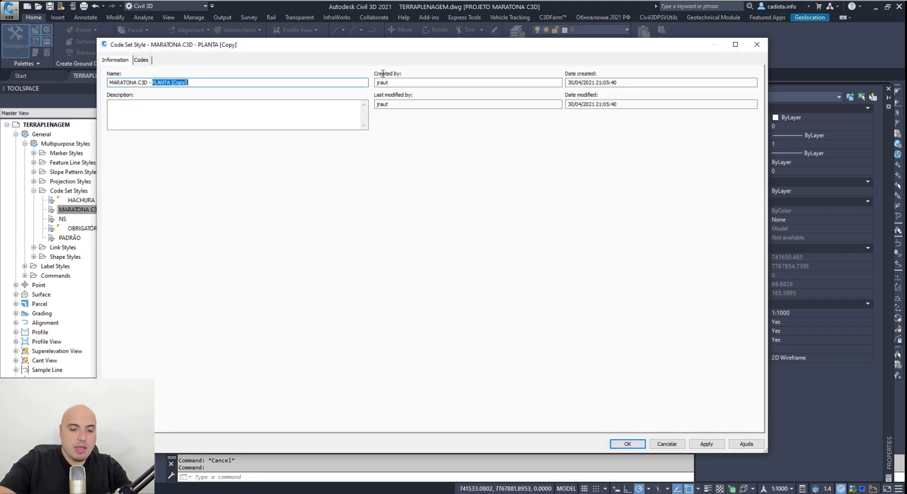
text(HACHUR)
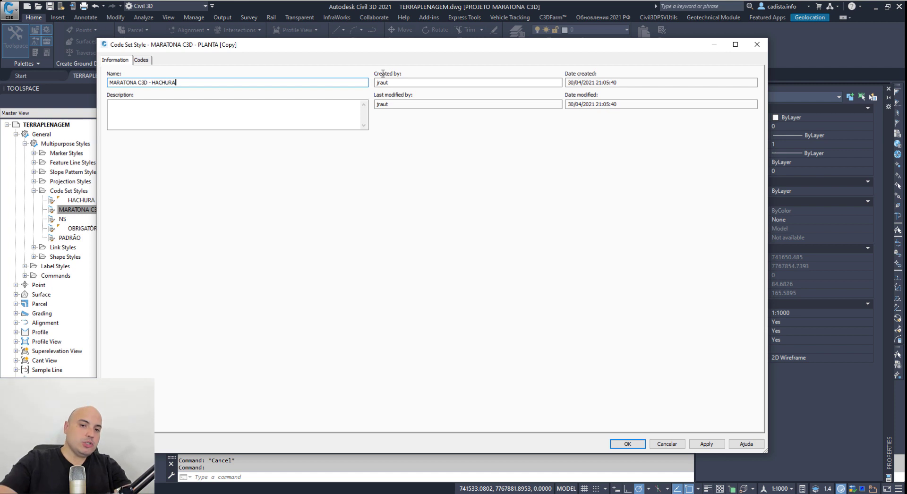
Set the material area fill style of the Pave link code to PAV.1.
click(147, 61)
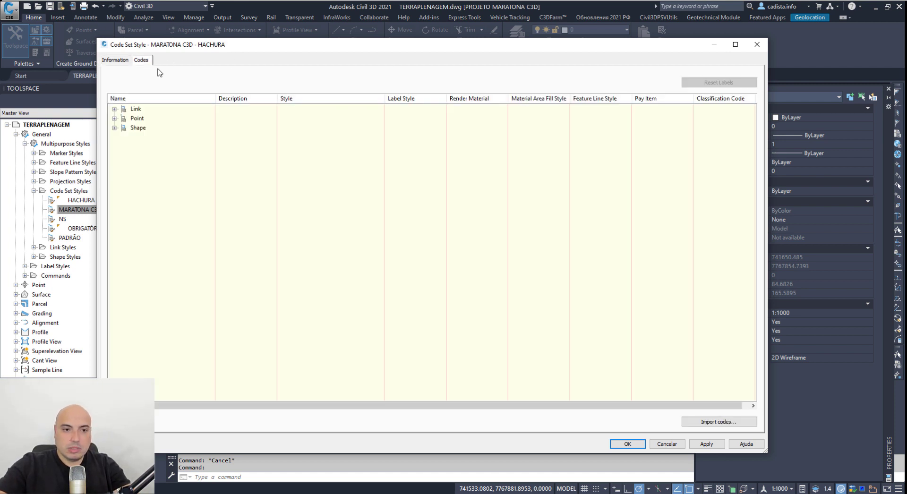
click(114, 109)
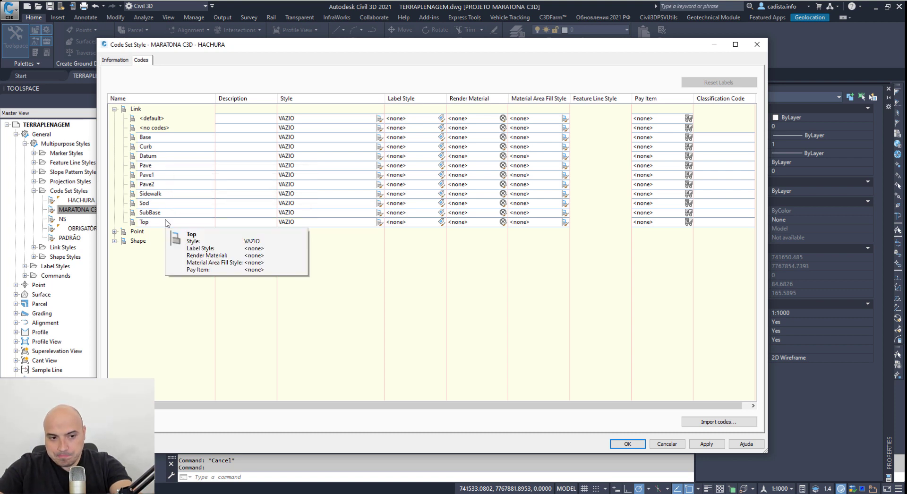
click(186, 165)
click(564, 166)
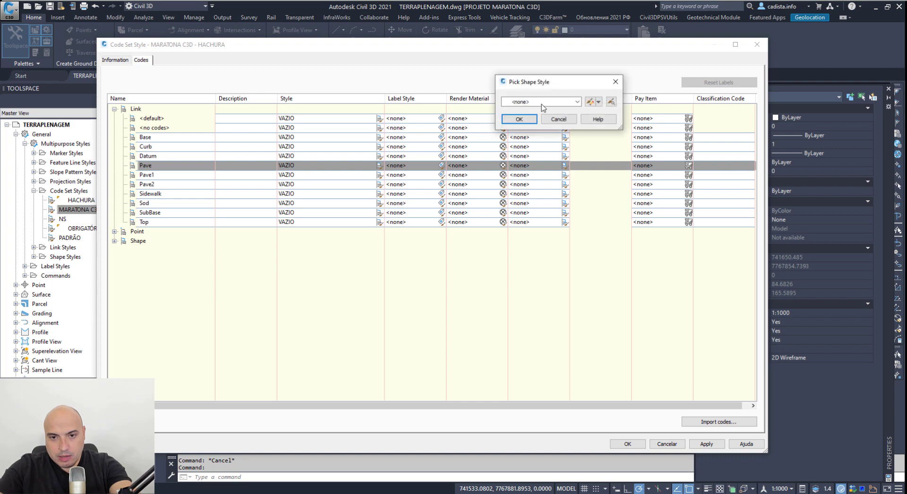
click(543, 103)
click(529, 164)
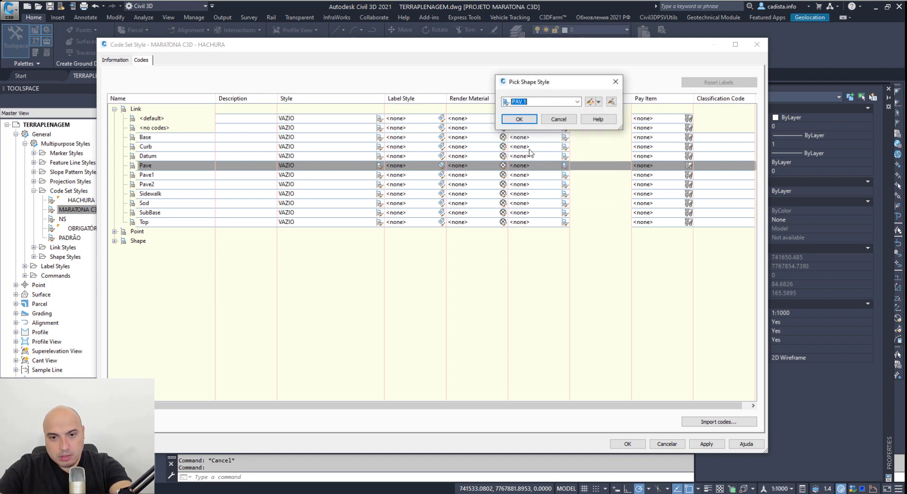
click(525, 117)
Set the material area fill style of the Sidewalk link code to CONCRETO.
click(166, 200)
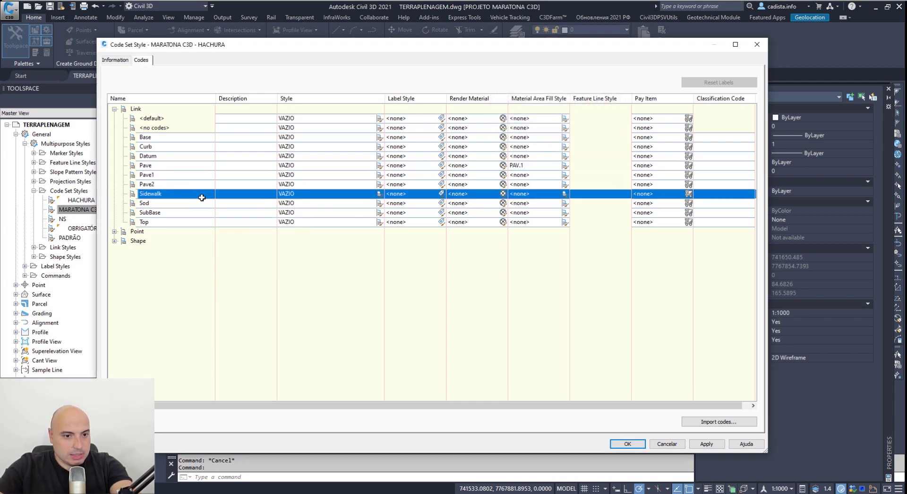
click(565, 194)
click(543, 102)
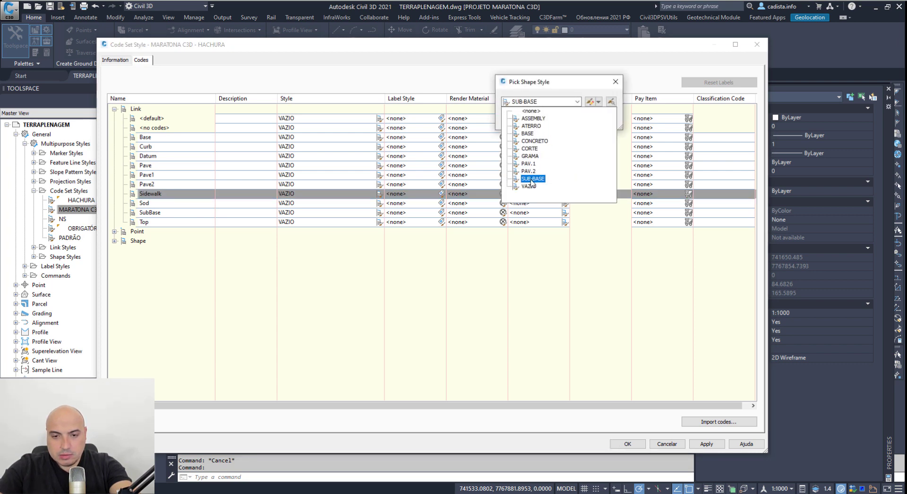
click(524, 110)
click(520, 102)
click(524, 112)
click(535, 122)
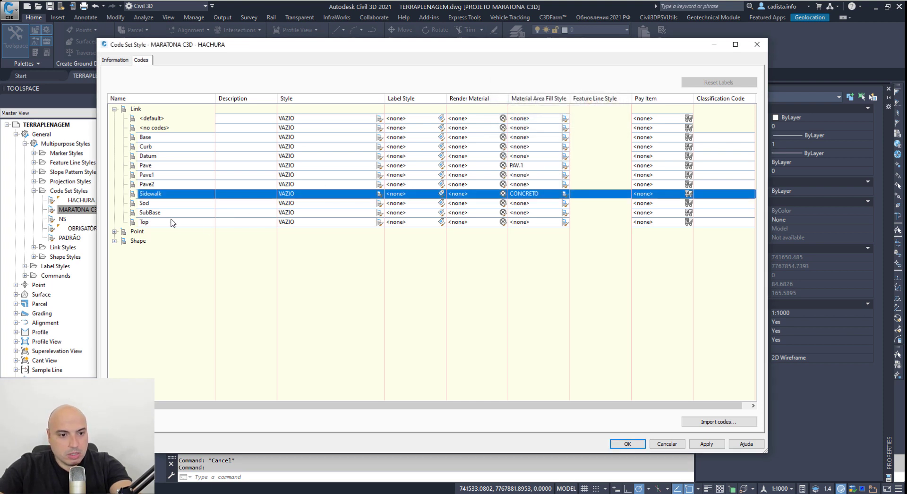
Set the material area fill style of the Curb link code to CONCRETO.
click(196, 147)
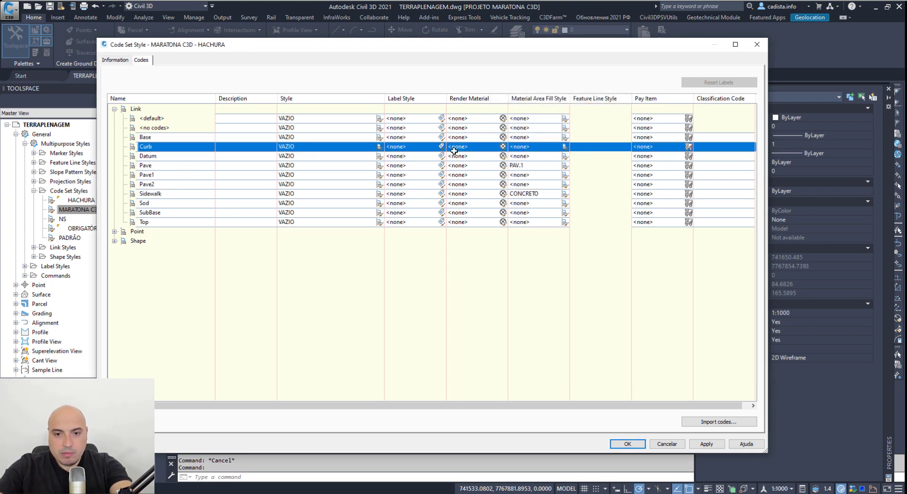
click(564, 147)
click(536, 102)
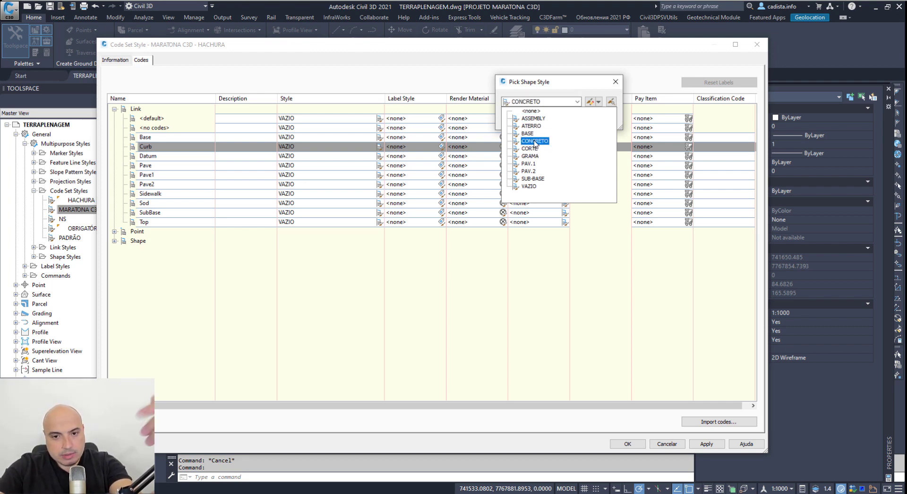
click(535, 141)
click(526, 122)
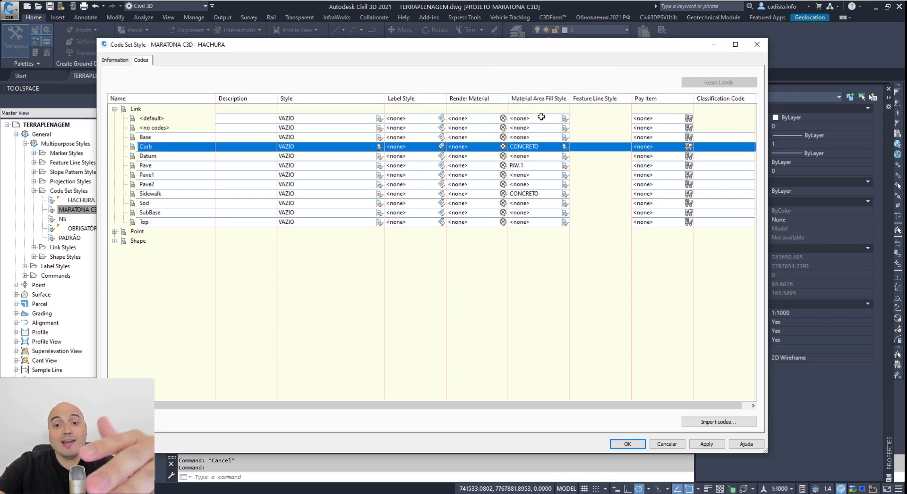
Check the plan display of the Curb link's CONCRETO shape style and save the MARATONA C3D - HACHURA code set style.
click(565, 147)
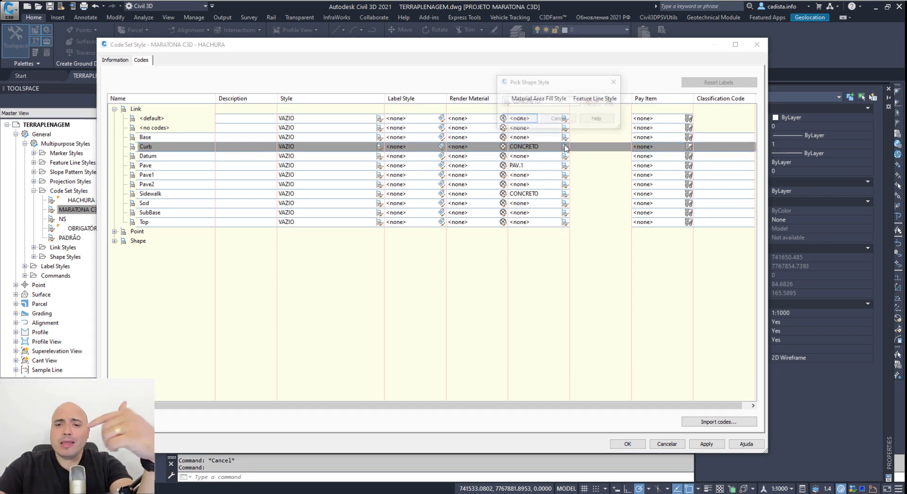
click(599, 102)
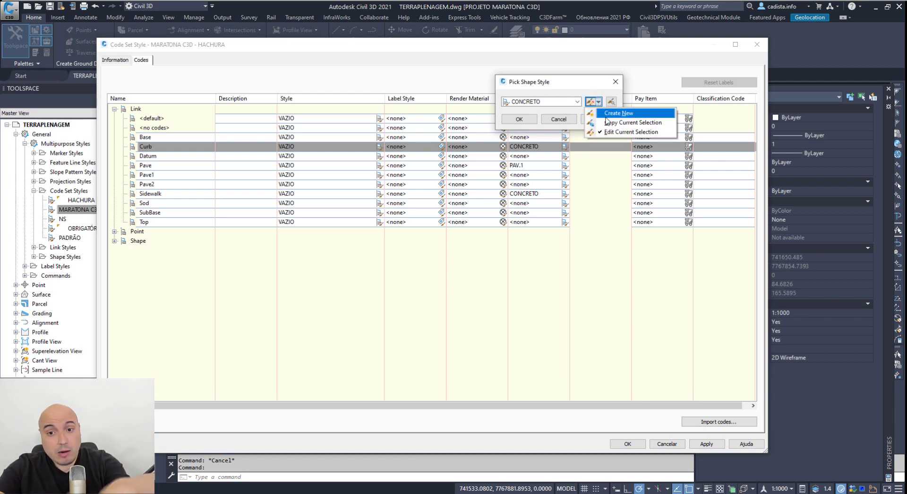
click(541, 87)
click(591, 102)
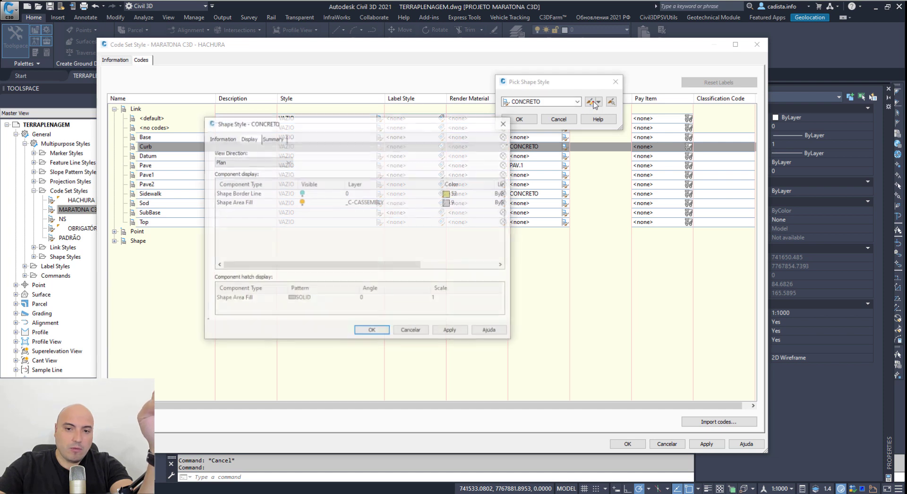
click(258, 162)
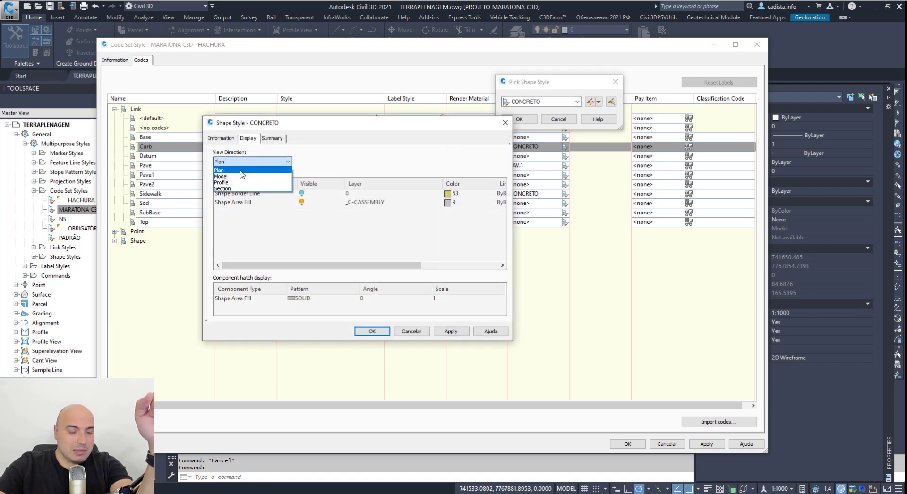
click(241, 171)
click(246, 204)
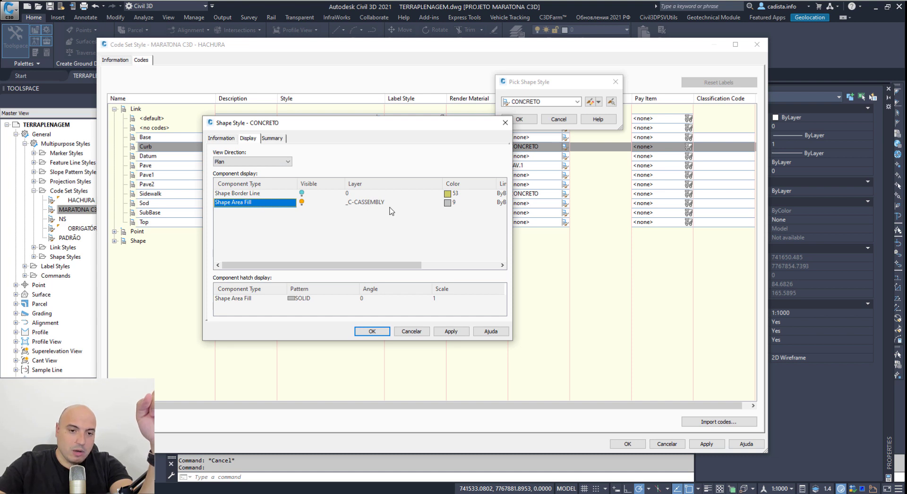
click(423, 332)
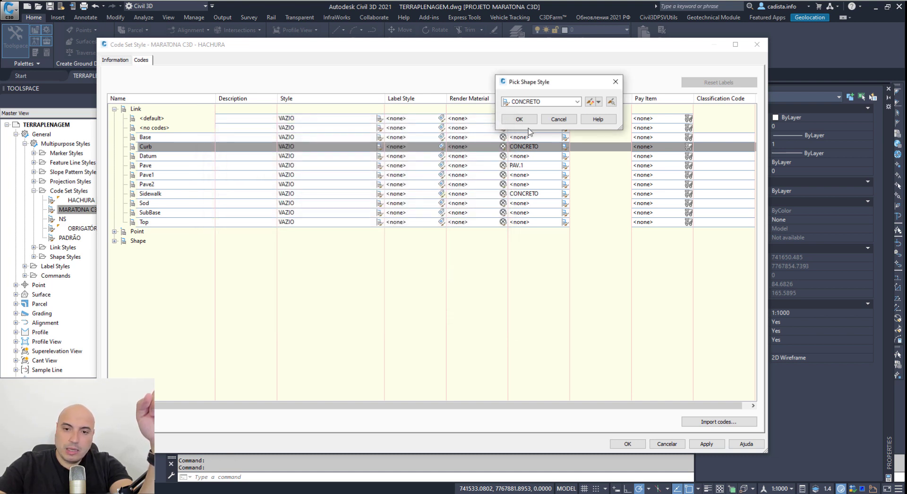
click(520, 119)
click(633, 445)
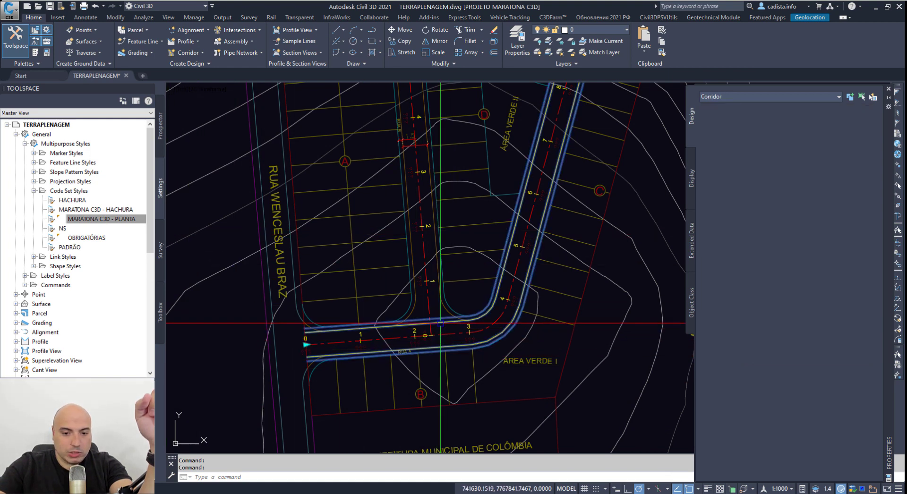
Assign the MARATONA C3D - HACHURA code set style to the RUA A corridor.
click(440, 342)
click(808, 240)
click(818, 240)
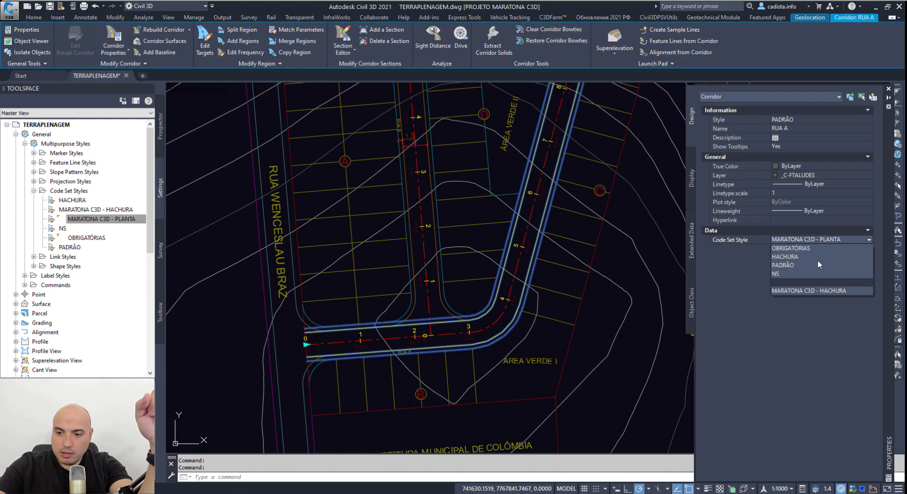
click(824, 292)
key(Escape)
key(Escape)
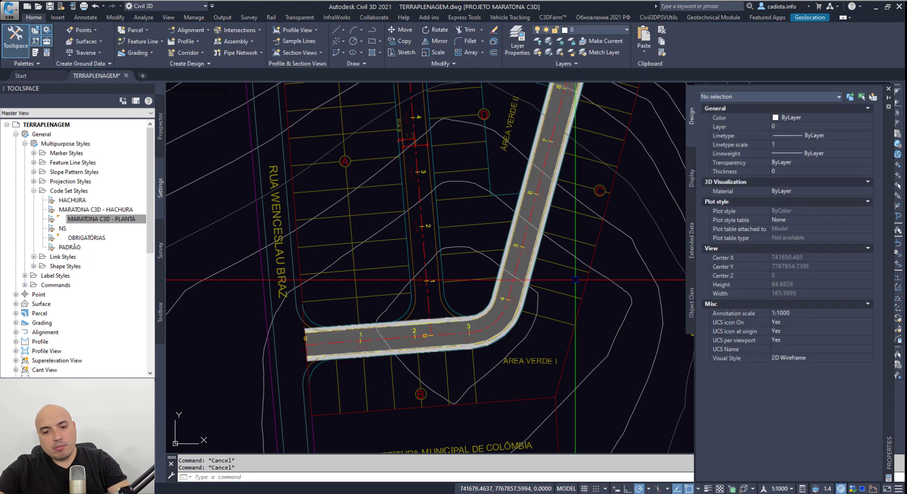
Inspect the RUA A corridor in the Object Viewer from the SE Isometric view and return to the drawing.
scroll(391, 313, up, 6)
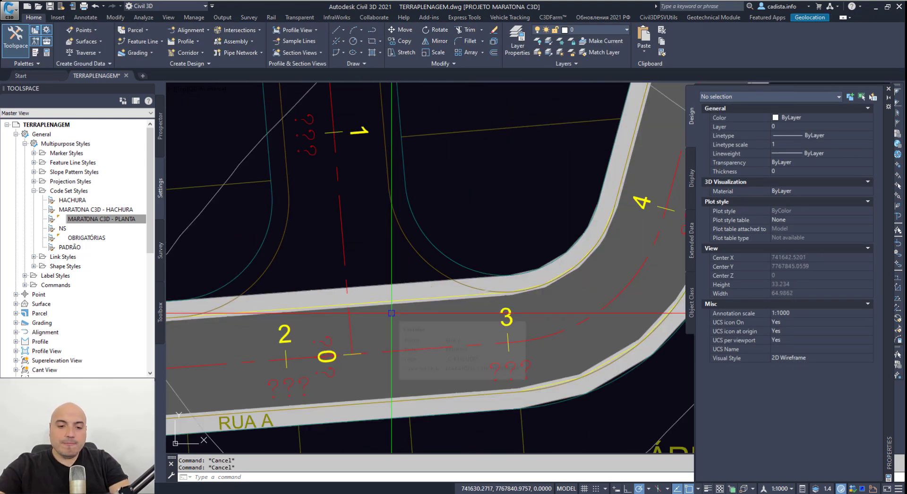
click(392, 313)
right_click(391, 313)
click(424, 295)
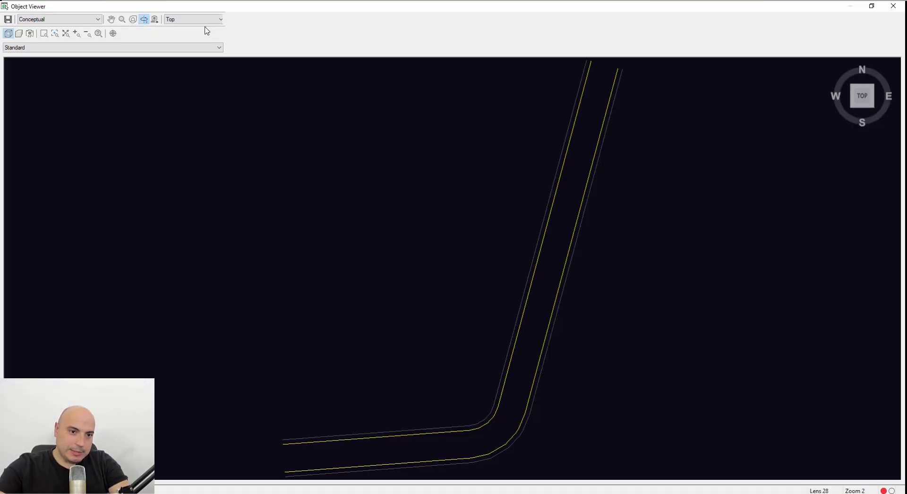
click(218, 20)
click(203, 77)
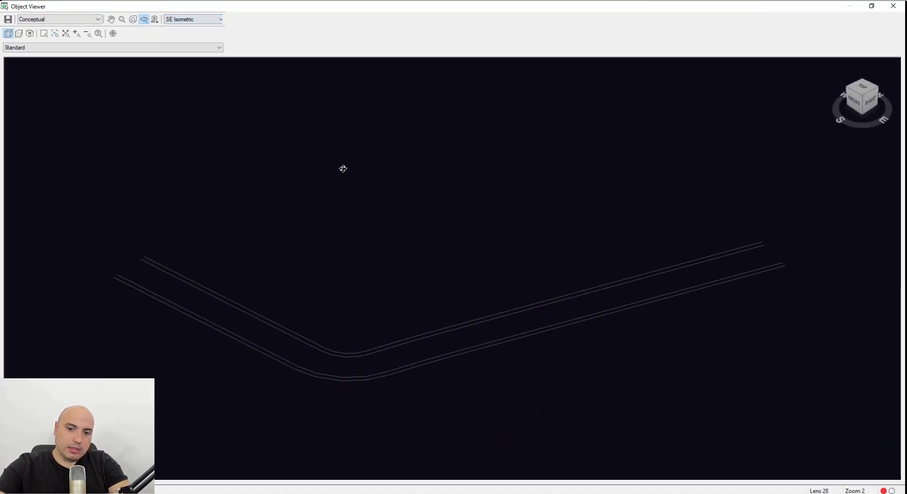
key(Escape)
key(Escape)
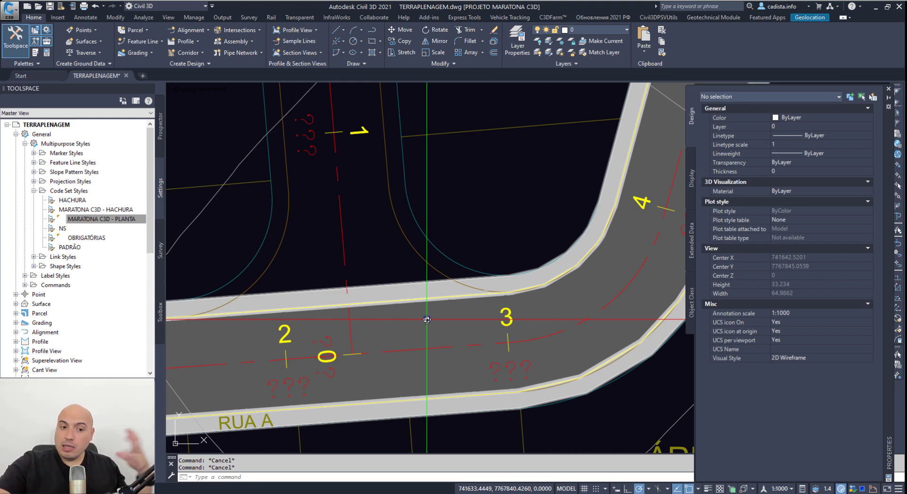
Copy the MARATONA C3D - PLANTA code set style and name the copy MARATONA C3D - MODELAGEM.
right_click(108, 221)
click(414, 326)
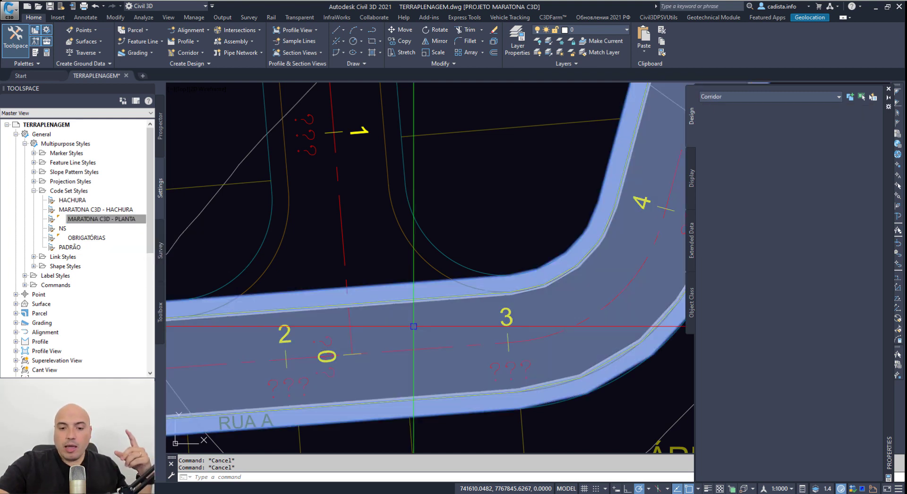
right_click(90, 225)
click(125, 243)
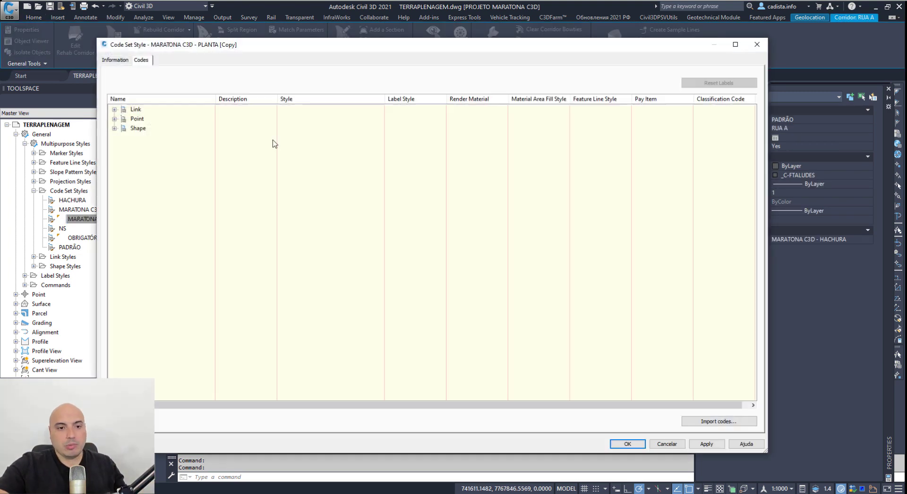
click(112, 58)
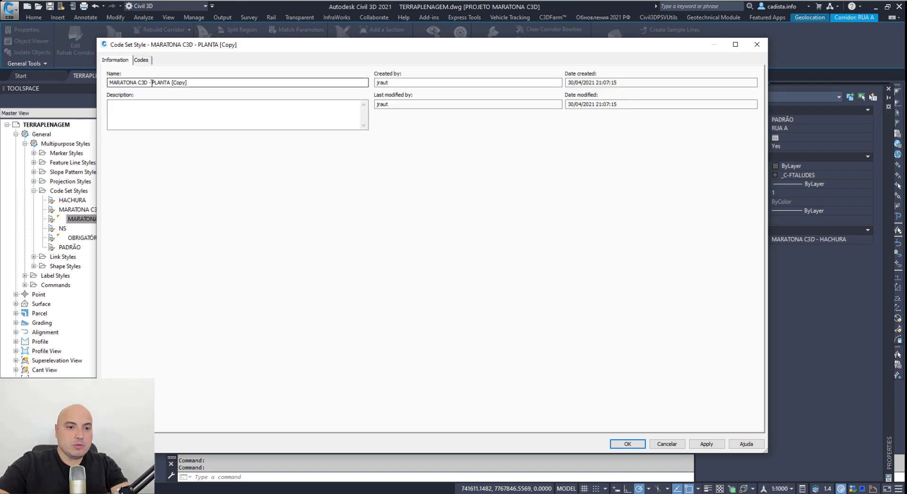
drag(305, 92, 372, 93)
text(CON)
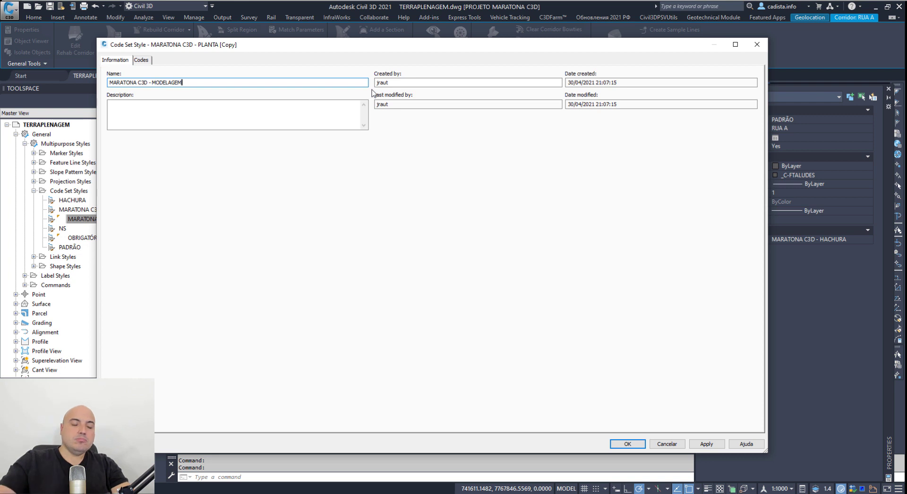
Set the style of the Top link code to LINK and save the MARATONA C3D - MODELAGEM code set style.
click(142, 60)
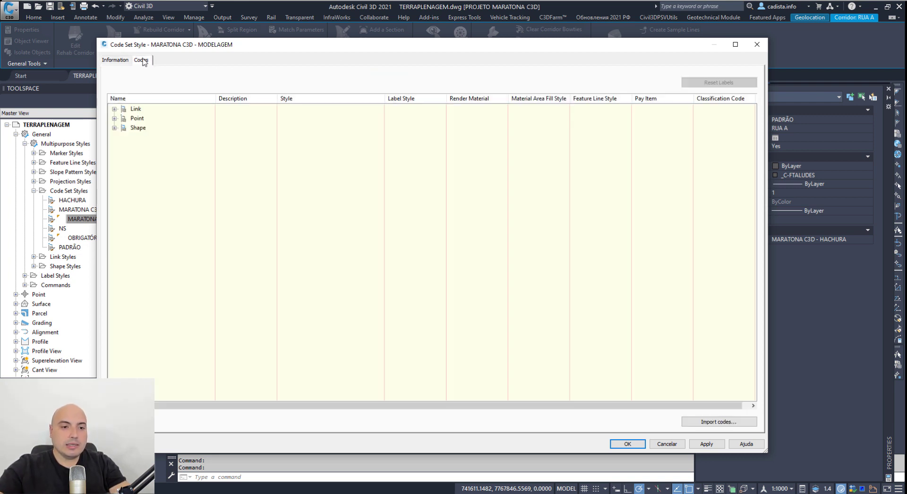
click(114, 108)
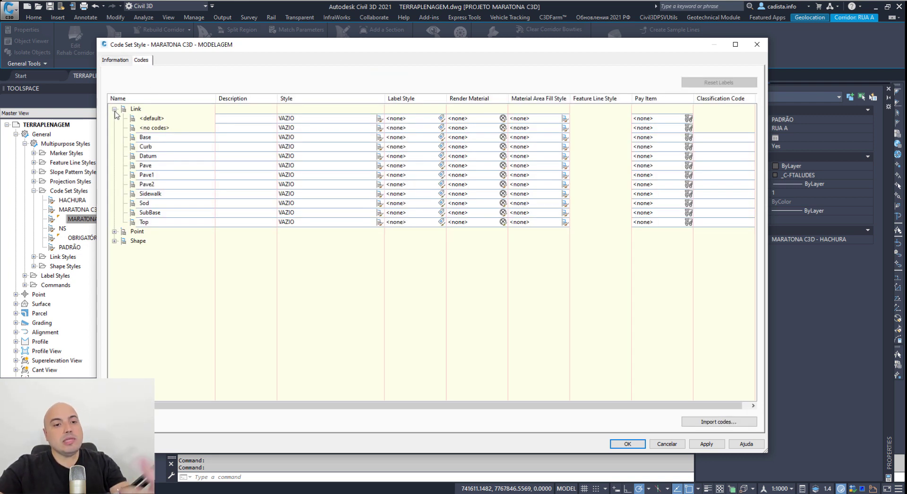
click(156, 119)
click(172, 221)
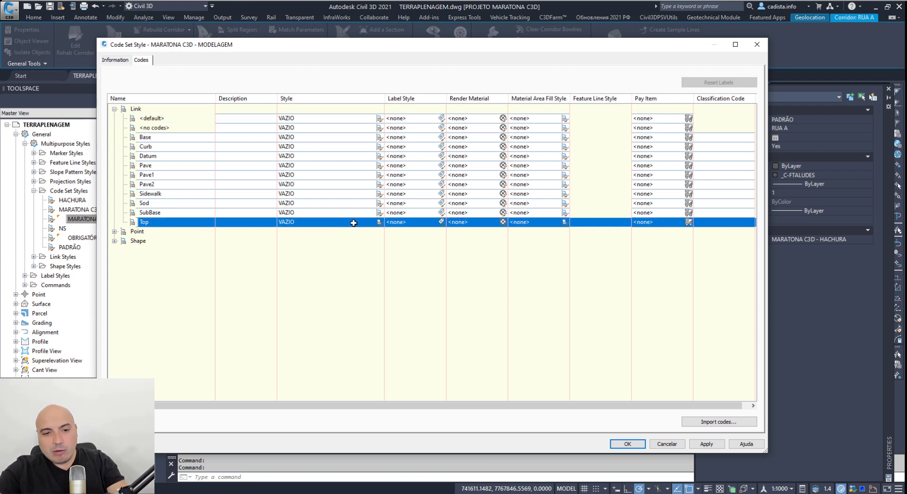
click(380, 222)
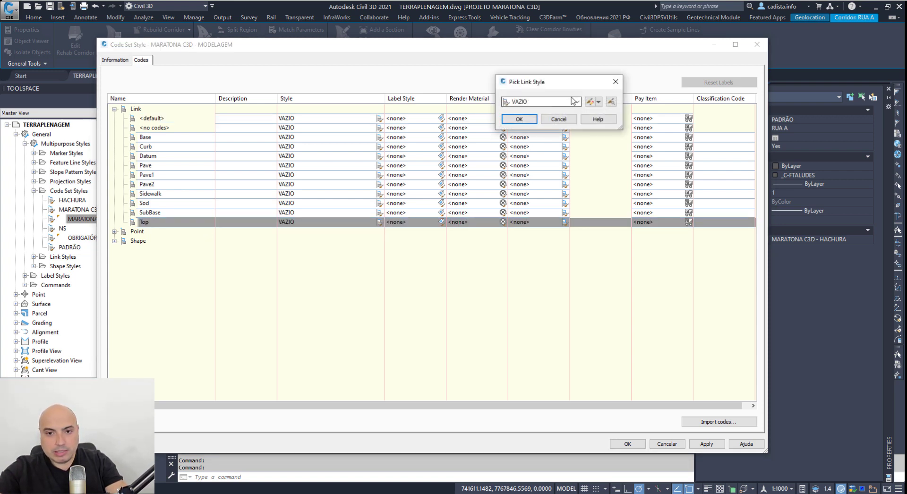
click(558, 102)
click(527, 112)
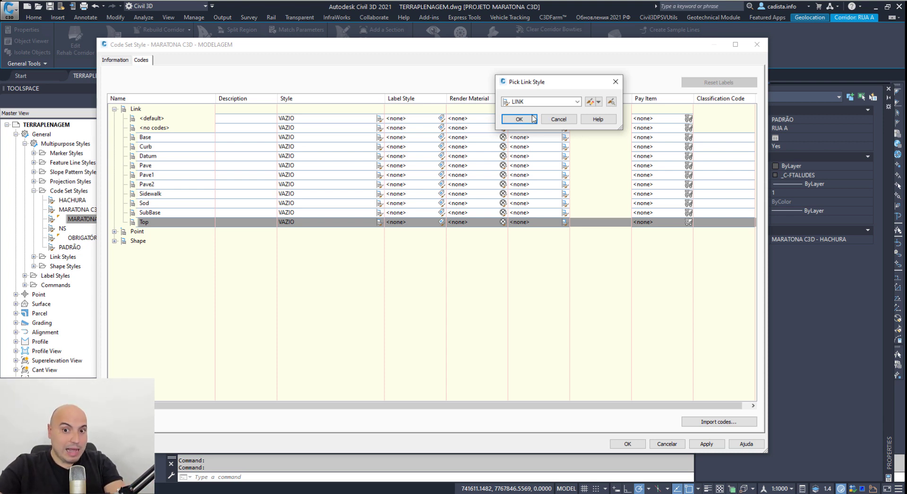
click(530, 119)
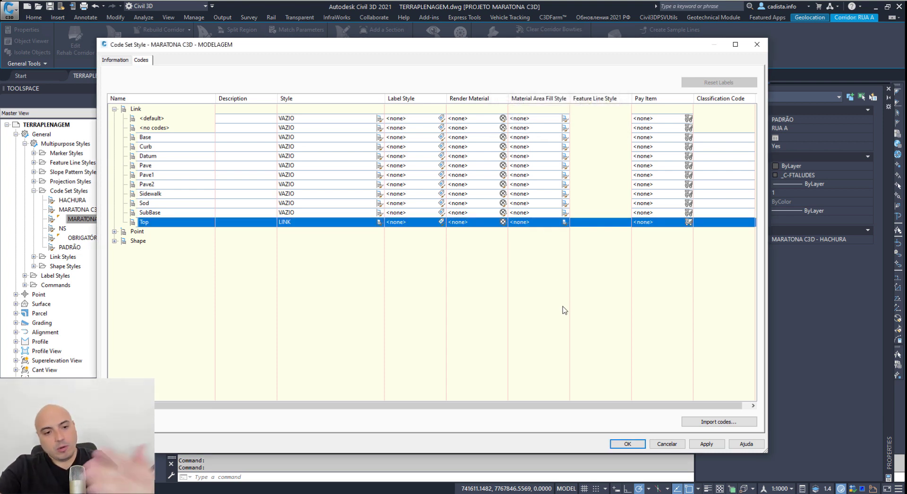
click(627, 444)
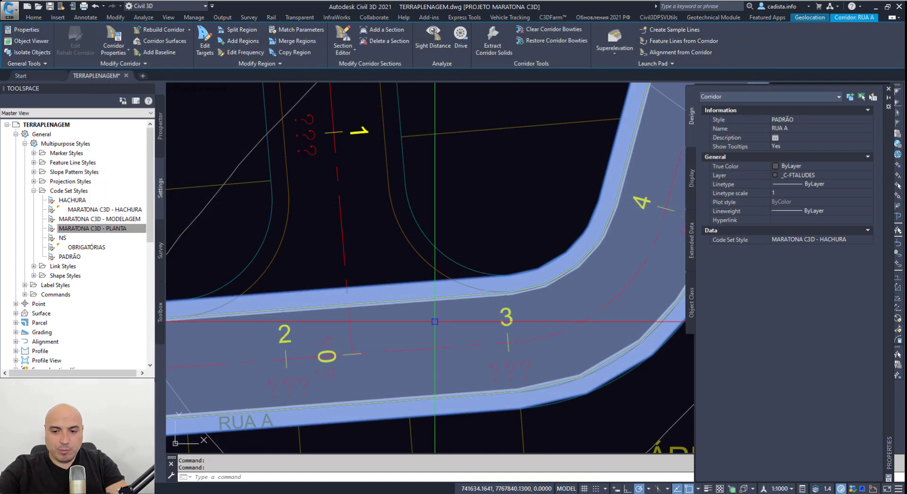
click(812, 237)
click(815, 239)
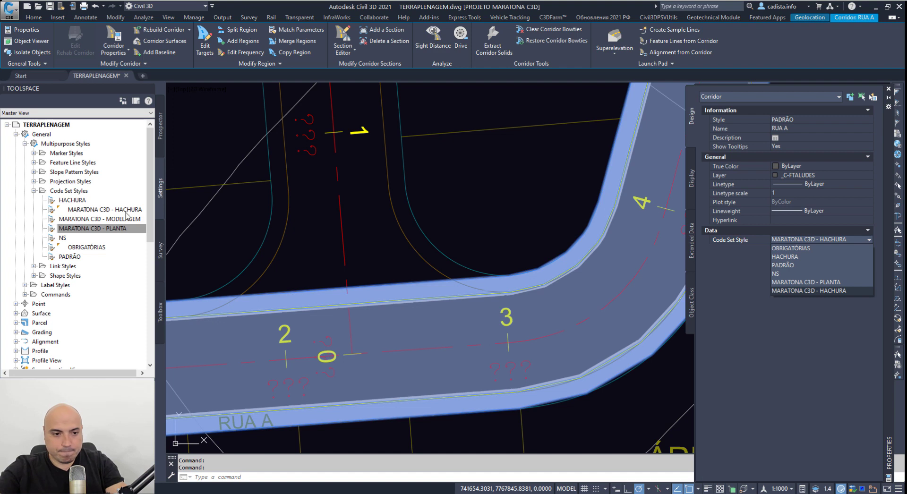
key(Escape)
Assign the MARATONA C3D - MODELAGEM code set style to the RUA A corridor.
click(590, 280)
click(829, 240)
click(829, 240)
click(830, 299)
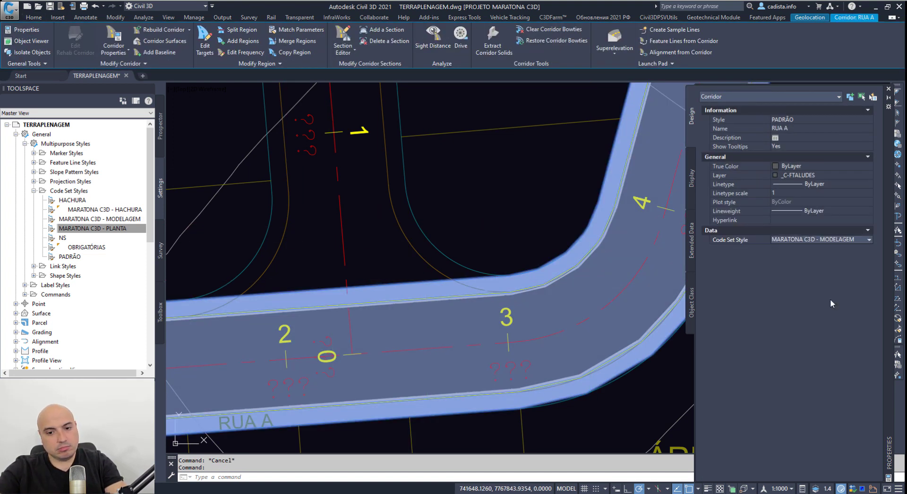
key(Escape)
Examine the RUA A corridor's link lines in plan, around the curve near station 4 and along the whole street.
scroll(544, 241, down, 3)
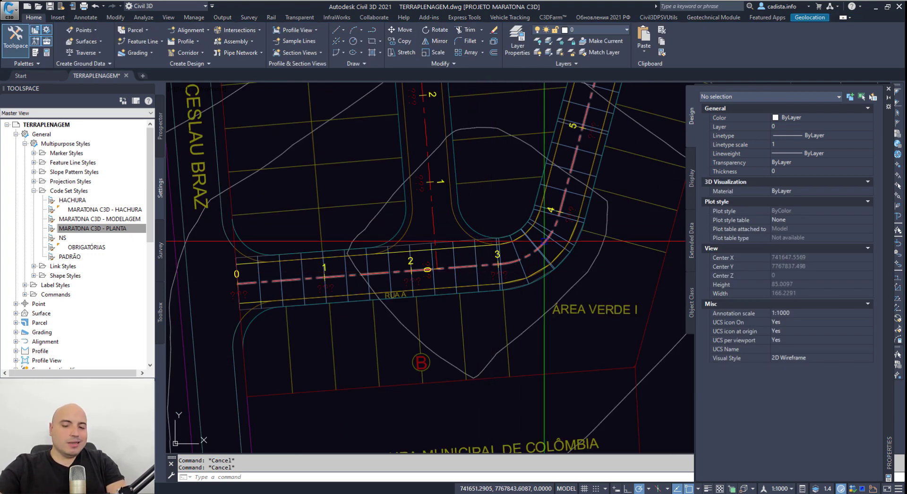
middle_drag(545, 242, 435, 384)
scroll(437, 383, down, 2)
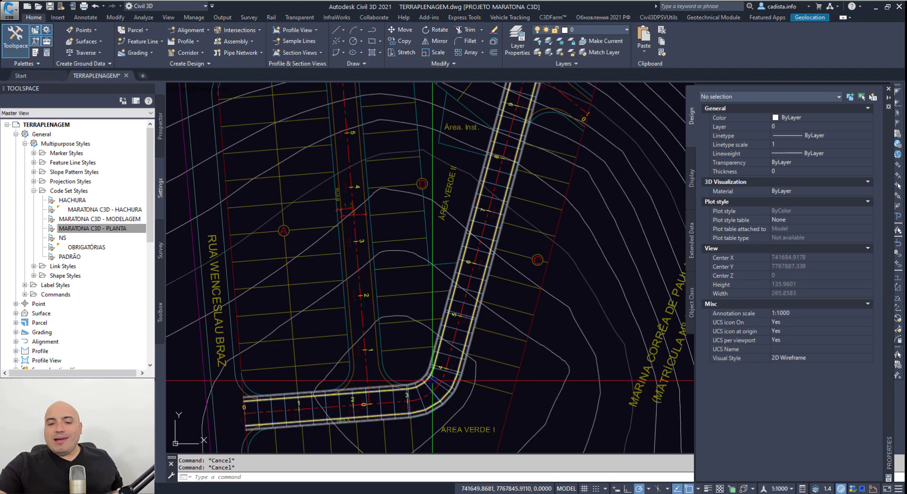
scroll(432, 380, up, 5)
click(442, 341)
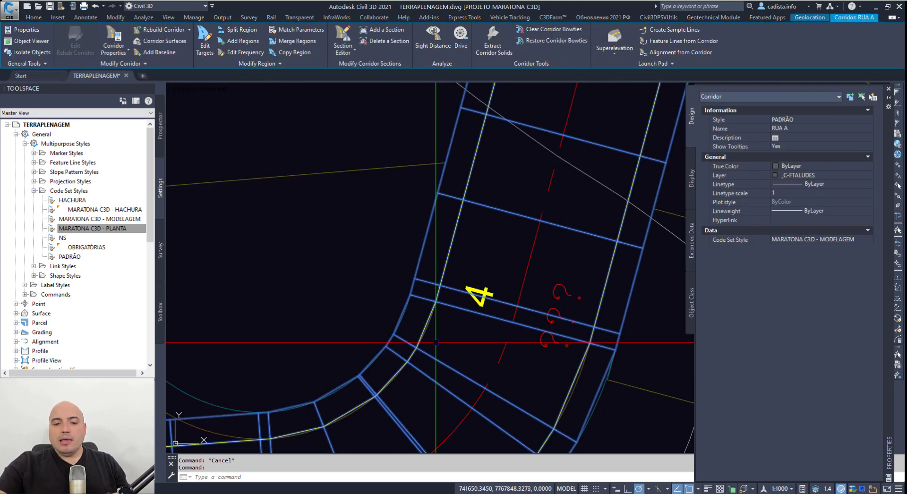
mouse_move(414, 343)
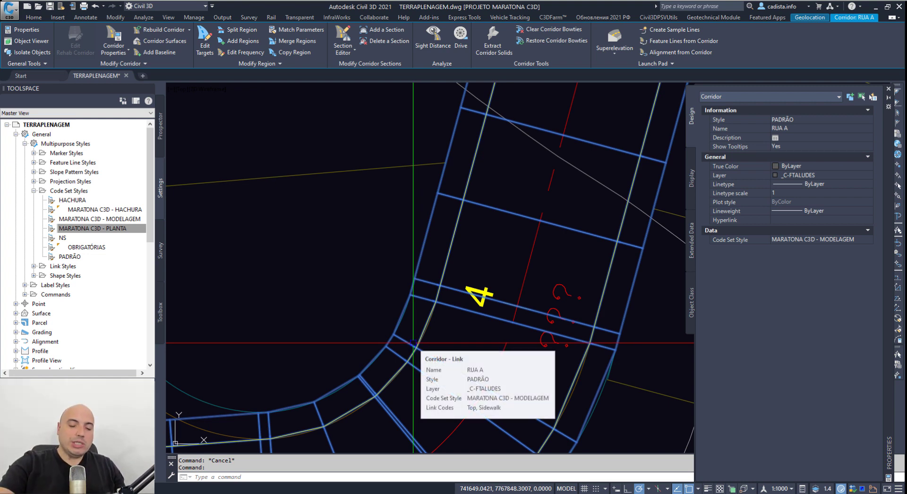
scroll(413, 344, down, 4)
scroll(390, 366, up, 2)
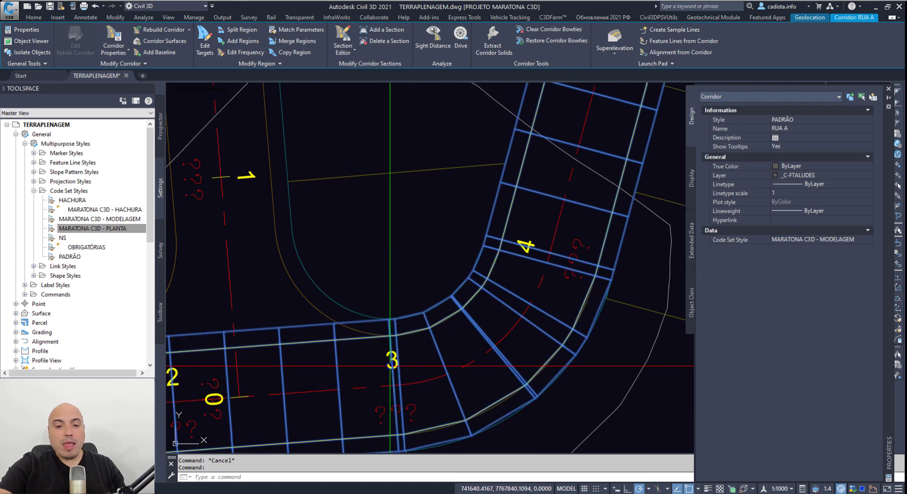
scroll(390, 366, down, 5)
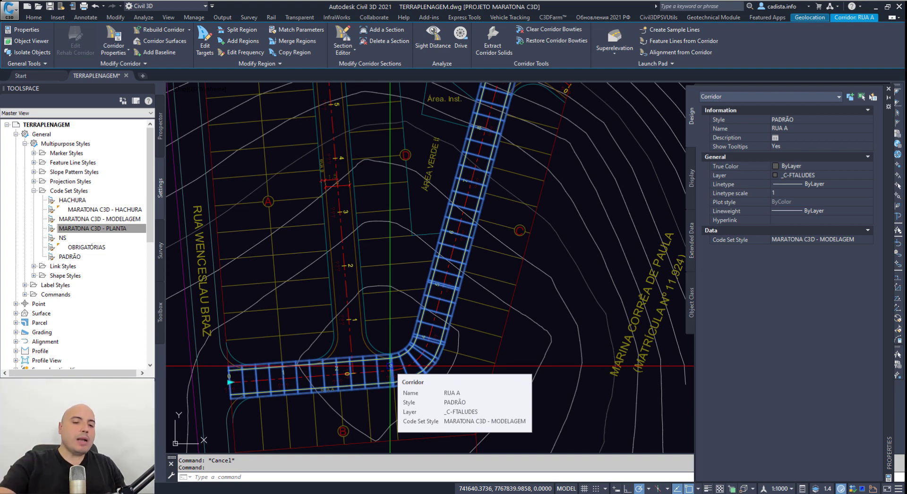
scroll(328, 382, up, 4)
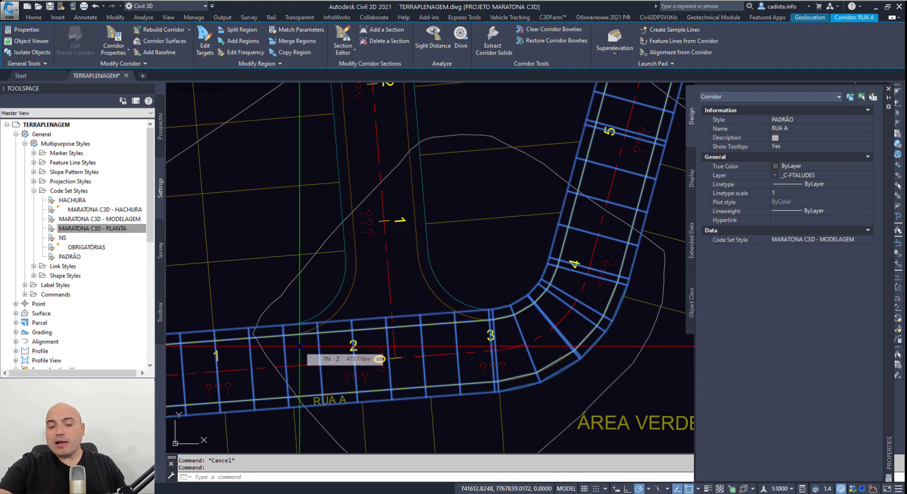
scroll(300, 346, down, 4)
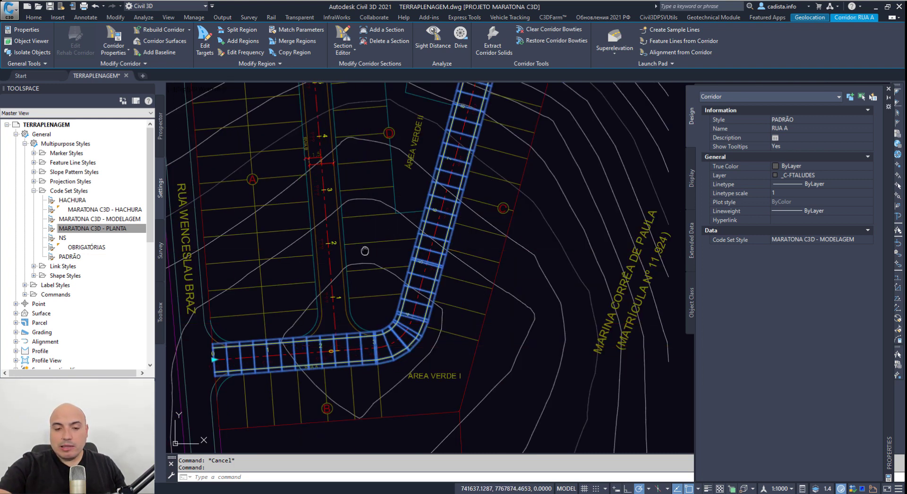
scroll(374, 455, up, 4)
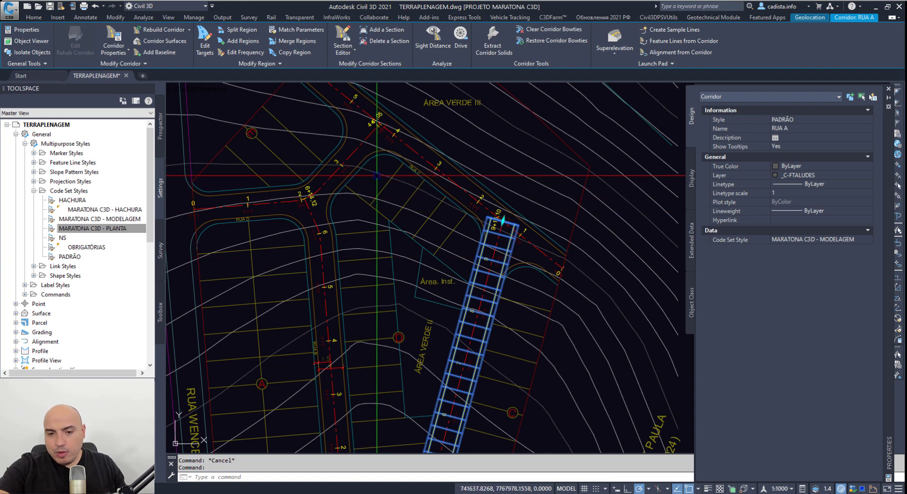